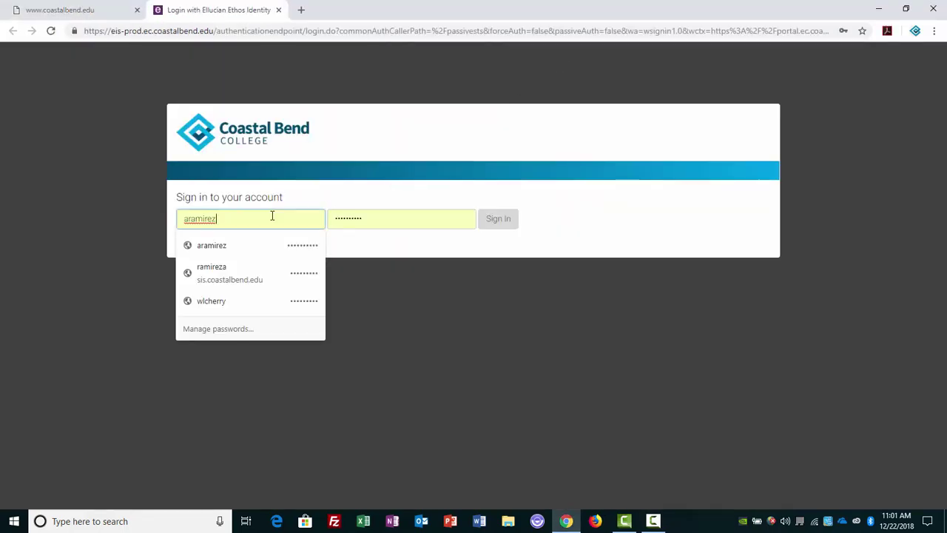
Step: Sign in to Ellucian Ethos Identity with the test student's username and password
double_click(272, 215)
type("ft")
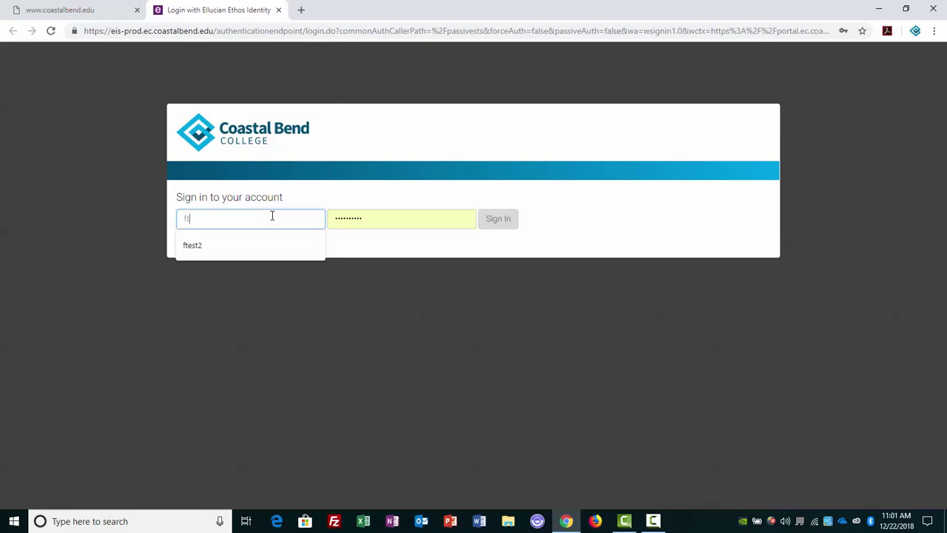
type("est2")
key("Tab")
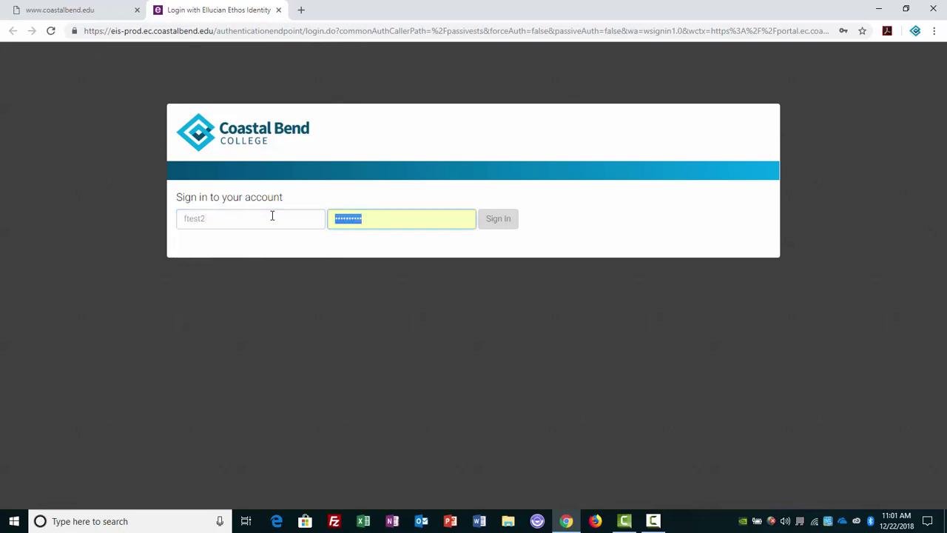
type("*******")
key("Return")
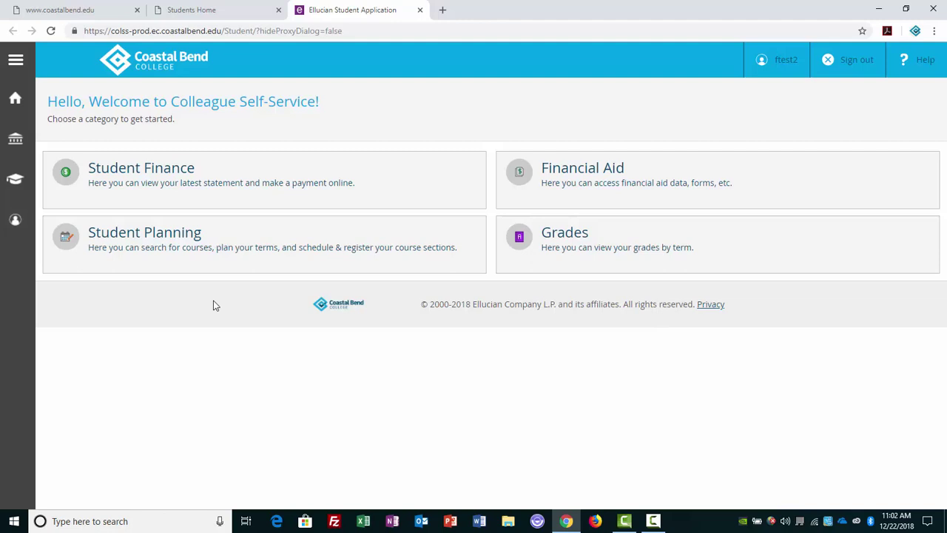
Step: Search the Student Planning course catalog for engl1301 to list ENGL-1301 Composition I
left_click(164, 237)
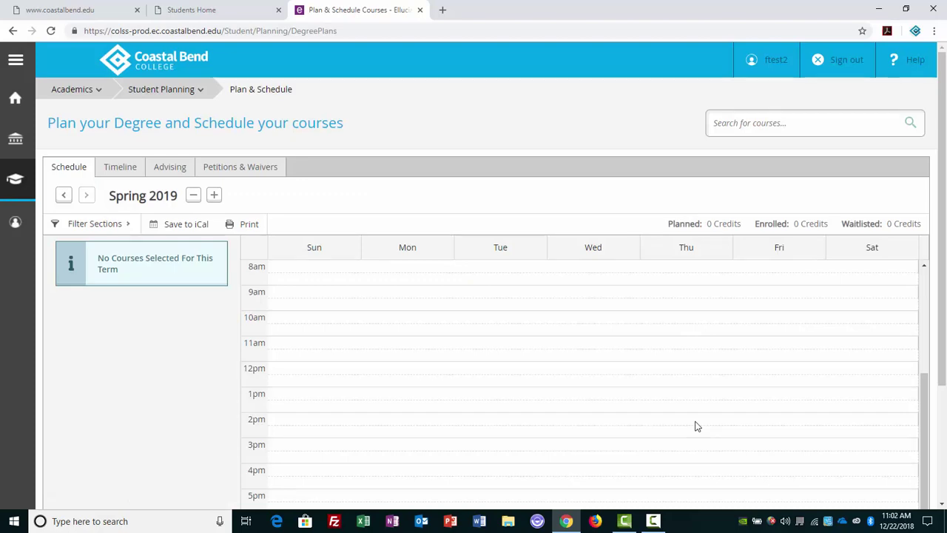
left_click(736, 124)
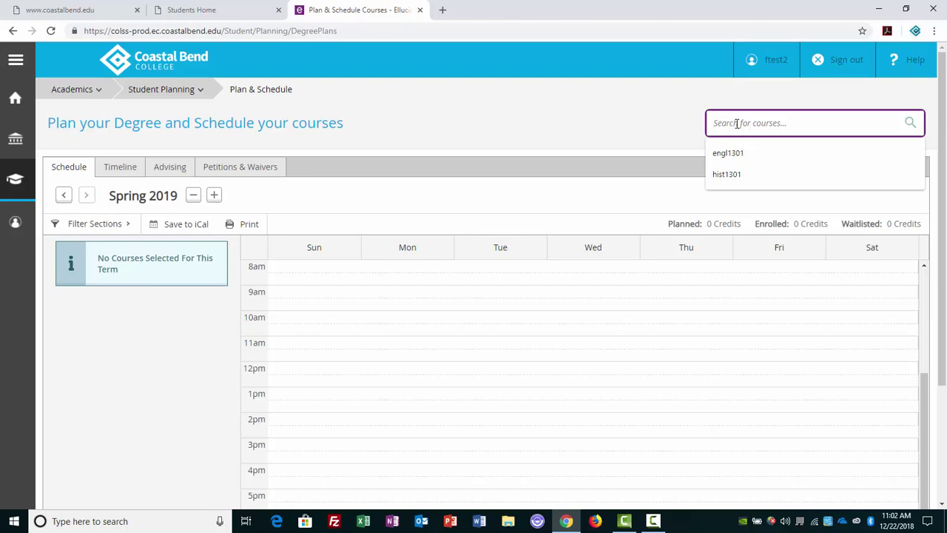
type("engl")
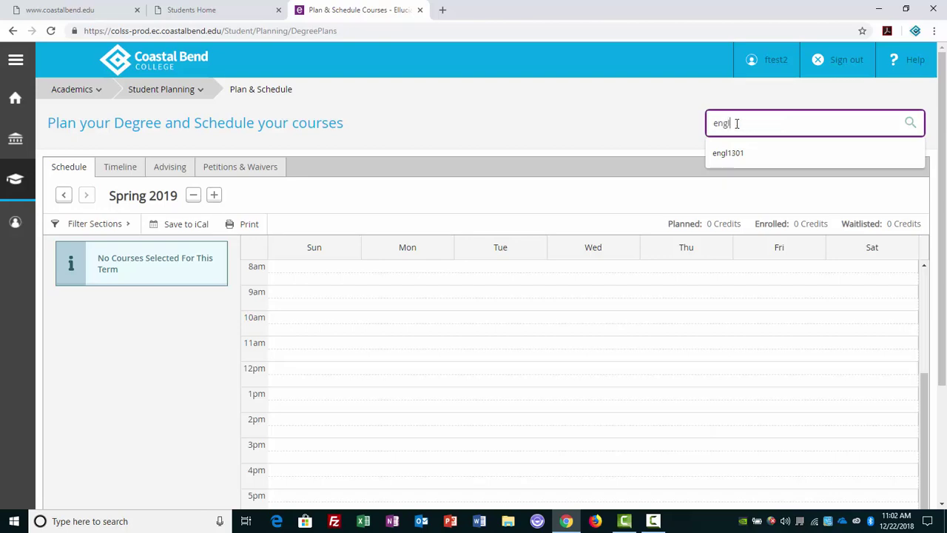
type("1301")
key("Return")
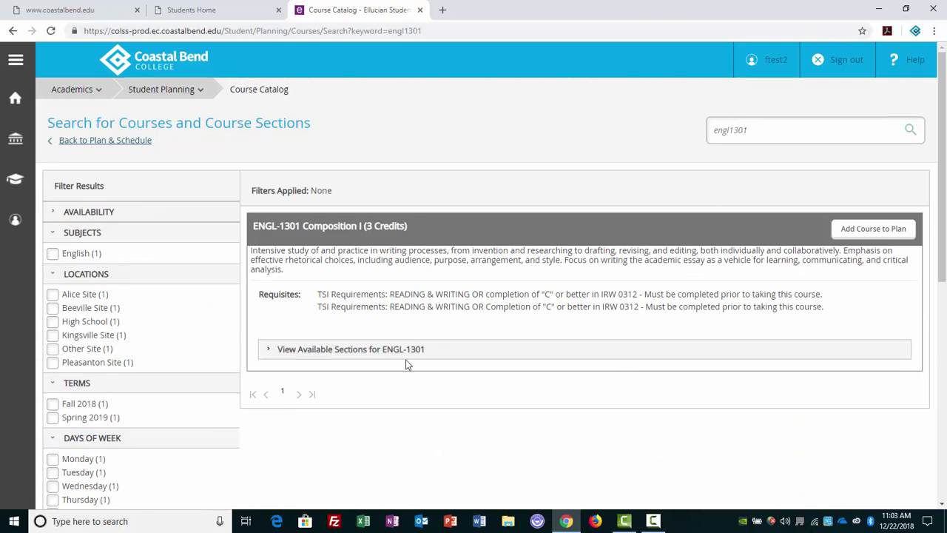
Step: Filter ENGL-1301 to Kingsville Site and Spring 2019, then expand its sections 071 and 072
left_click(271, 352)
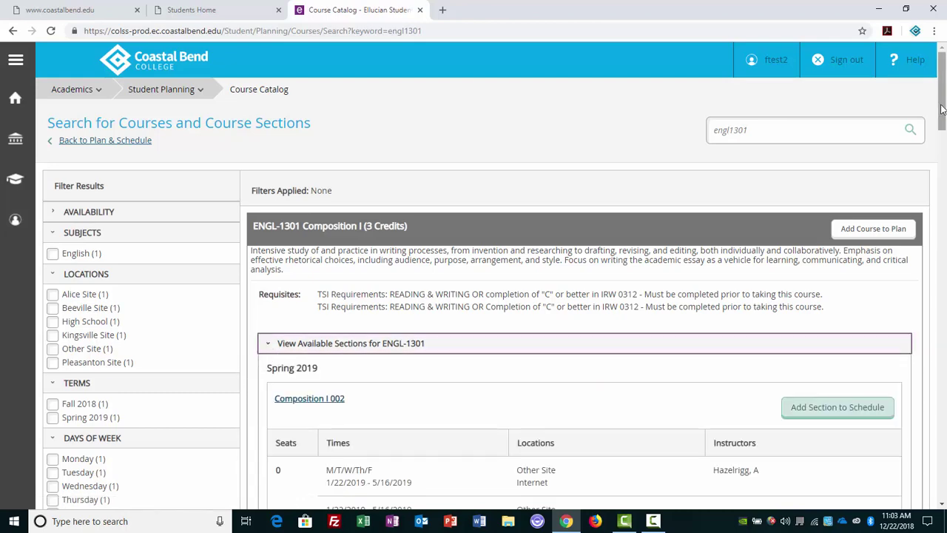
mouse_move(942, 109)
left_mouse_down()
mouse_move(944, 190)
mouse_move(944, 109)
left_mouse_up()
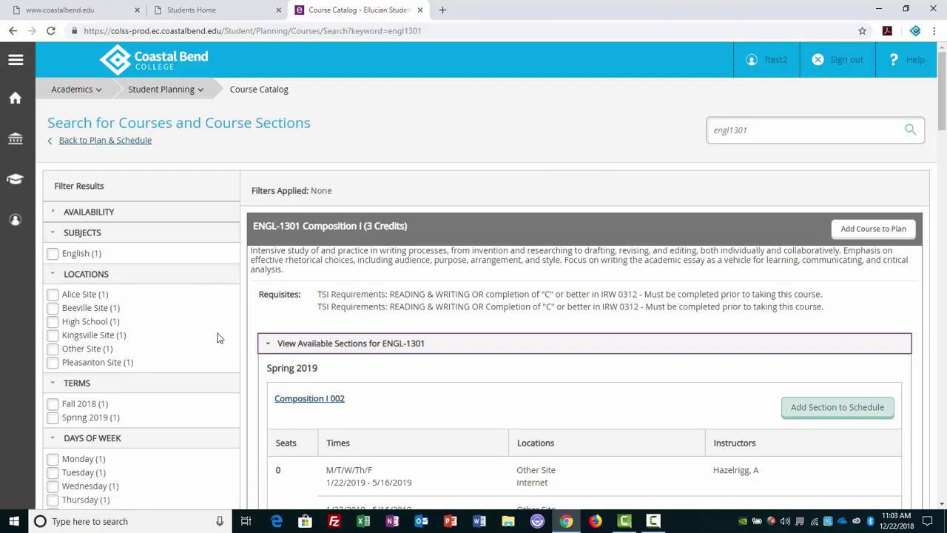
left_click(53, 339)
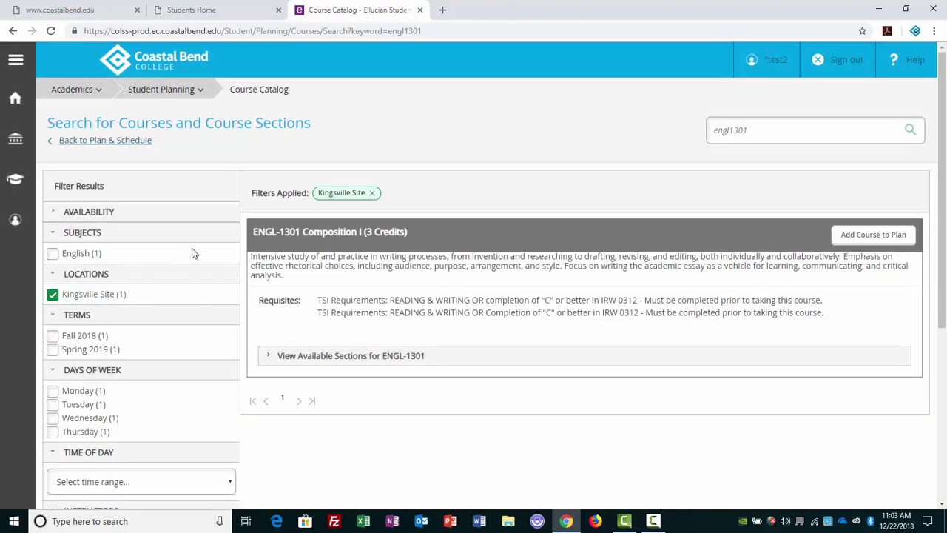
left_click(52, 350)
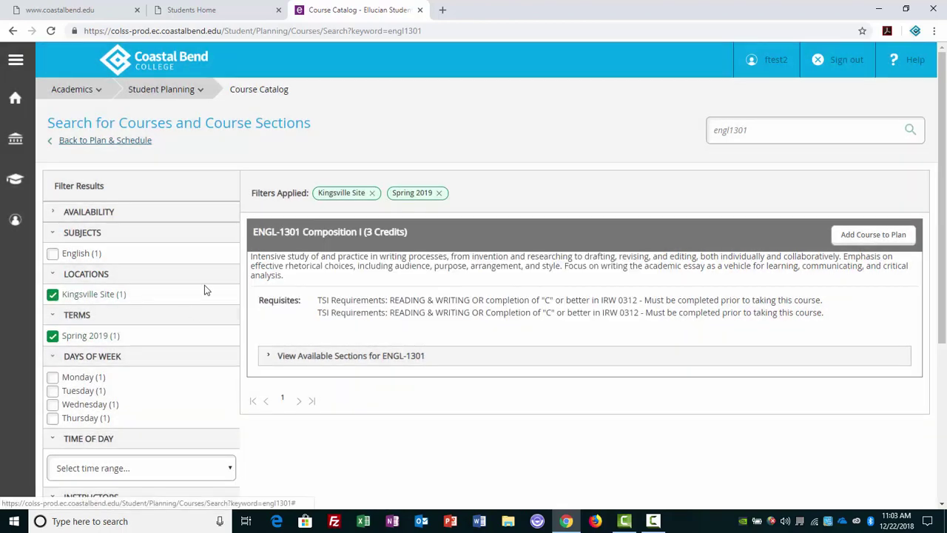
scroll(210, 285, "down", 2)
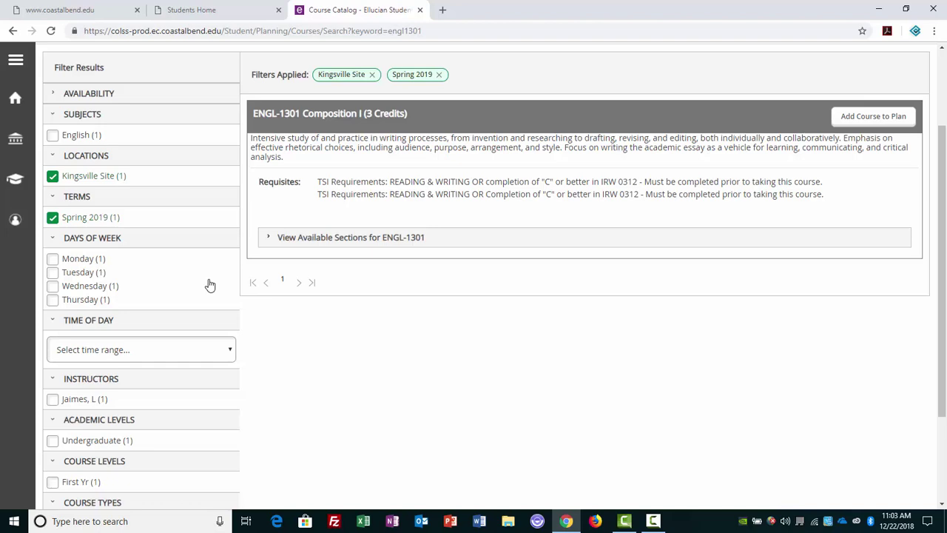
scroll(207, 284, "down", 1)
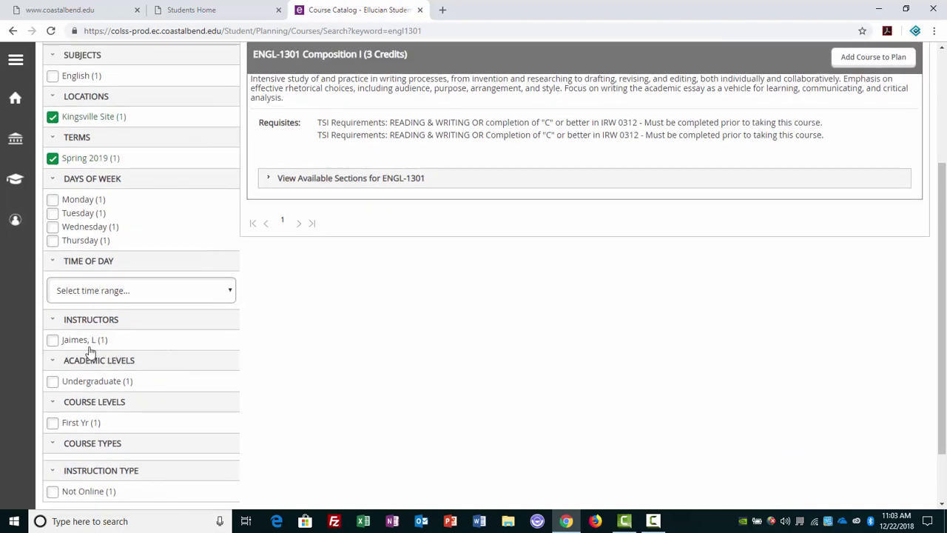
scroll(375, 379, "up", 2)
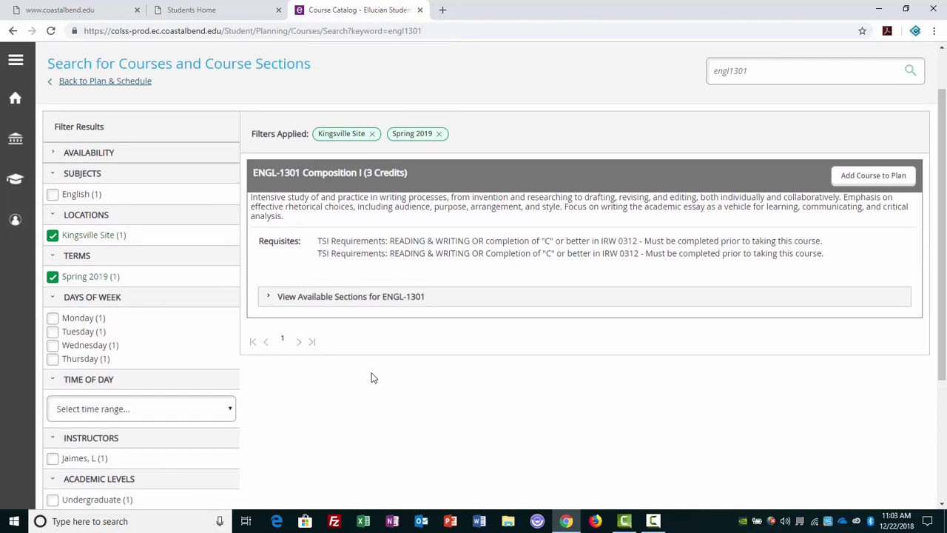
left_click(288, 297)
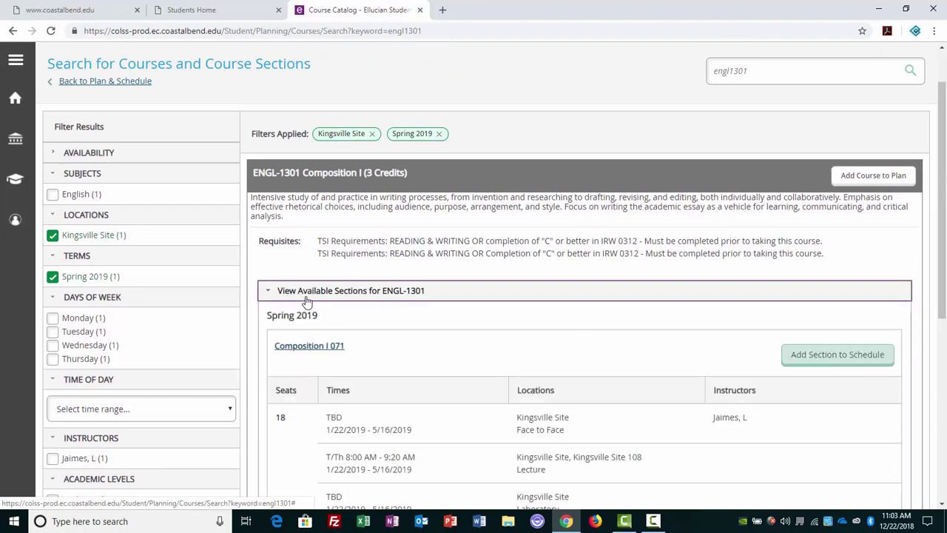
scroll(570, 309, "down", 3)
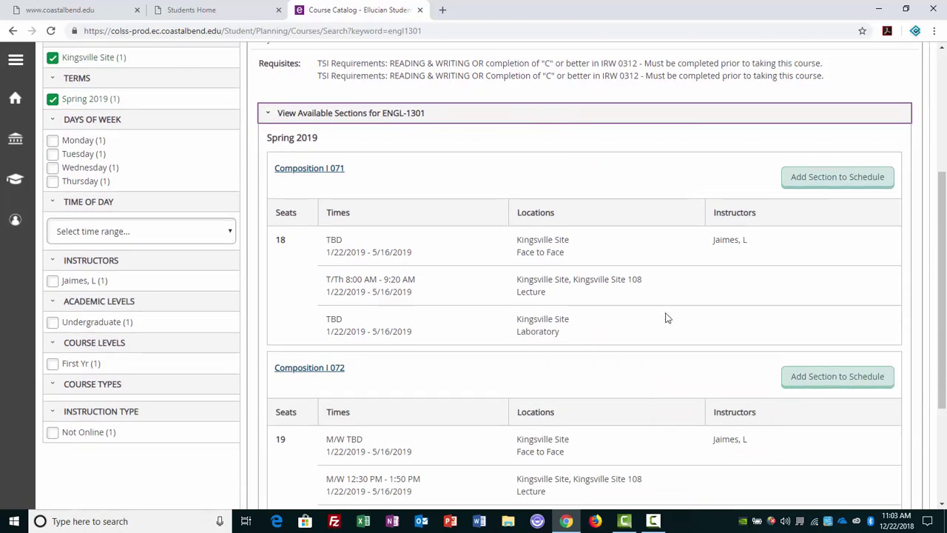
scroll(665, 318, "down", 2)
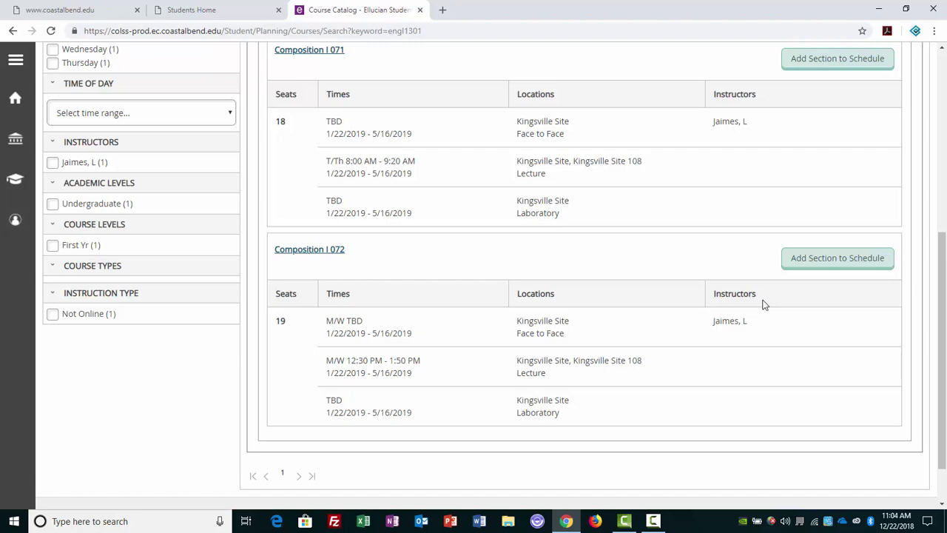
Step: Review the Composition I 072 section details and add it to the schedule as planned
left_click(826, 265)
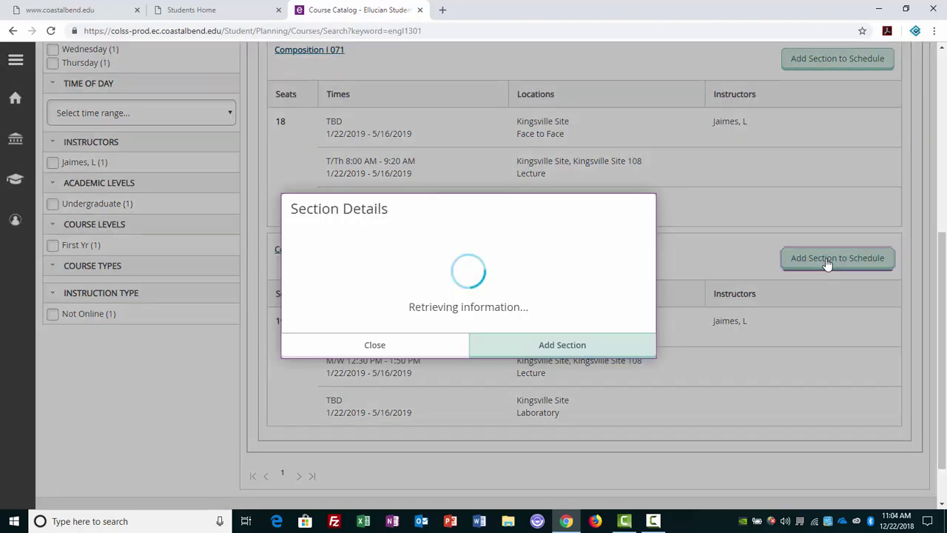
scroll(613, 270, "down", 1)
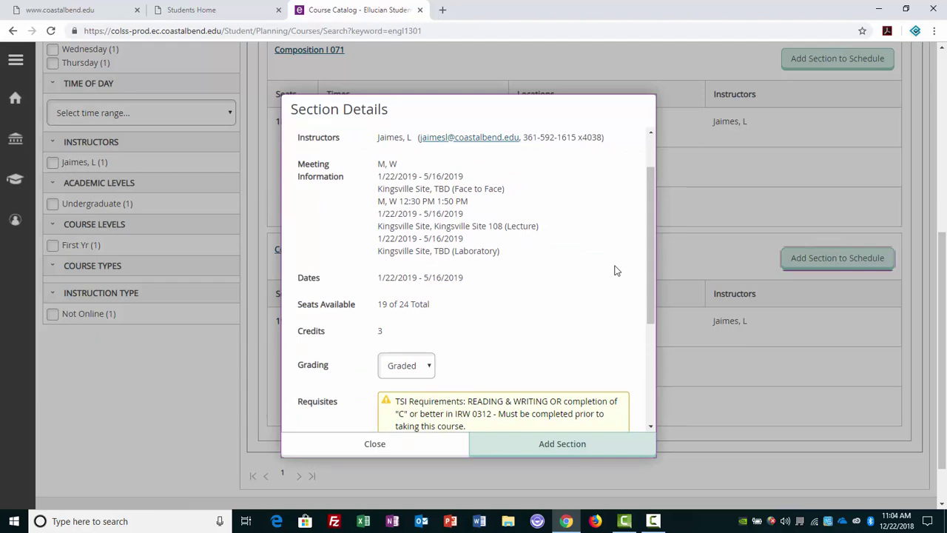
scroll(614, 271, "down", 2)
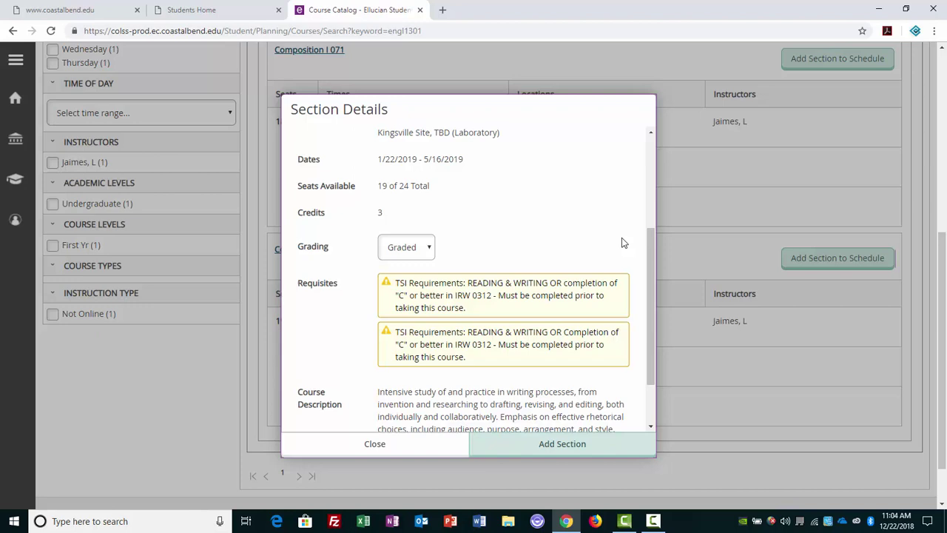
scroll(622, 242, "down", 2)
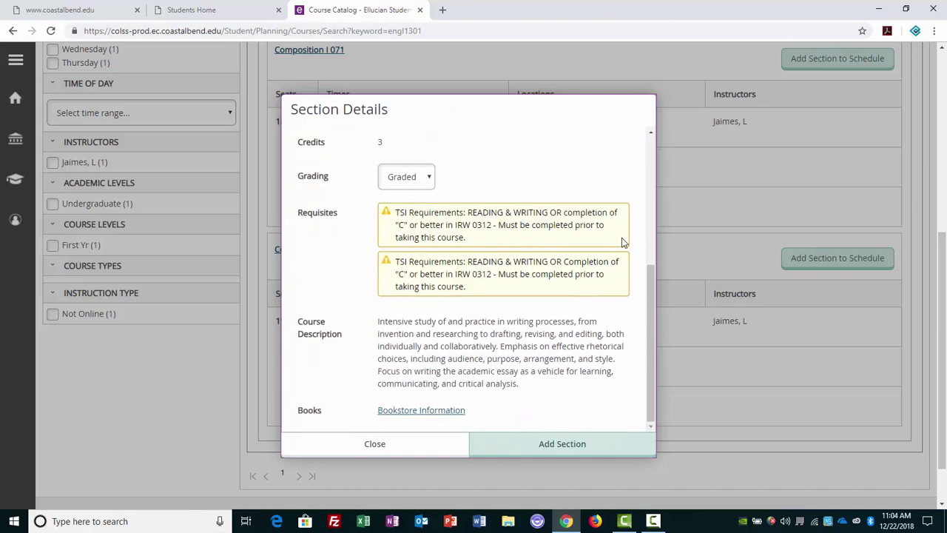
scroll(622, 237, "down", 2)
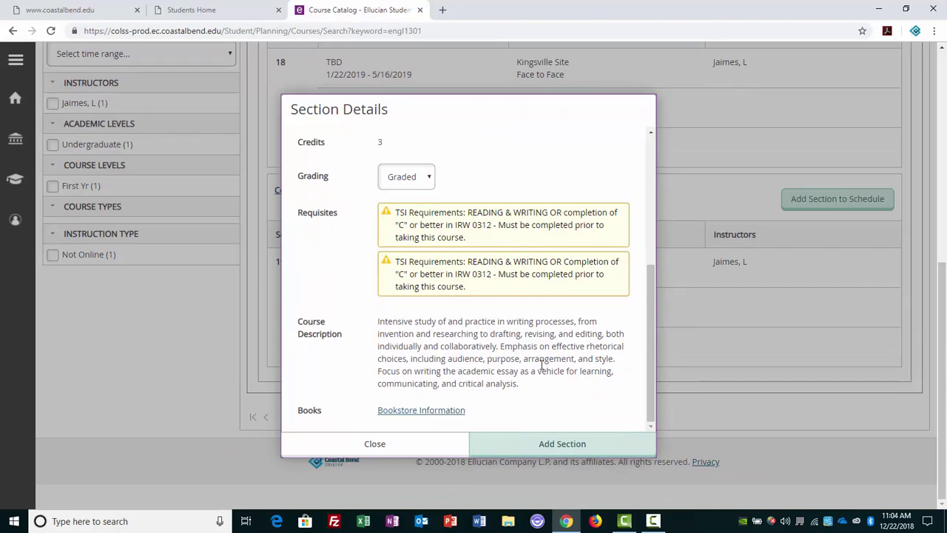
left_click(562, 444)
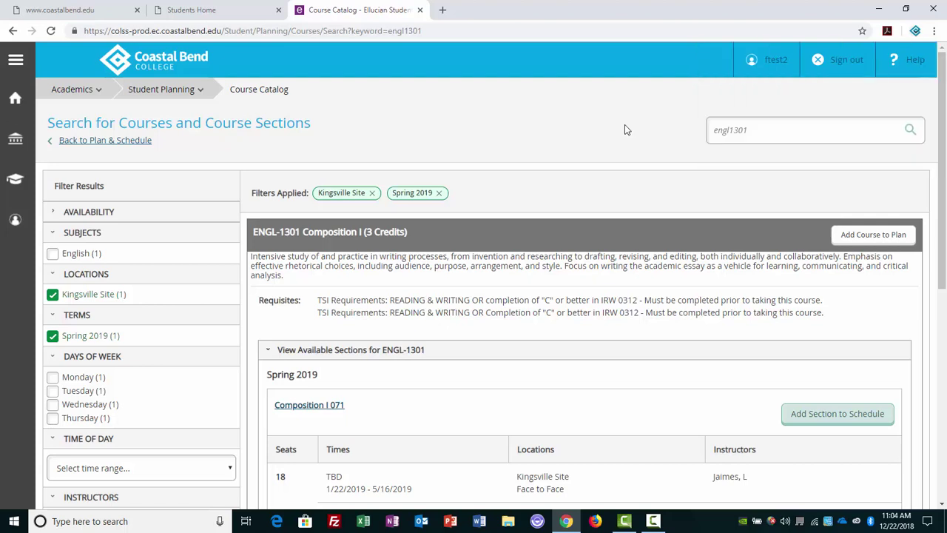
Step: View Plan & Schedule showing ENGL-1301-072 planned Monday and Wednesday afternoons, 3 credits
left_click(115, 144)
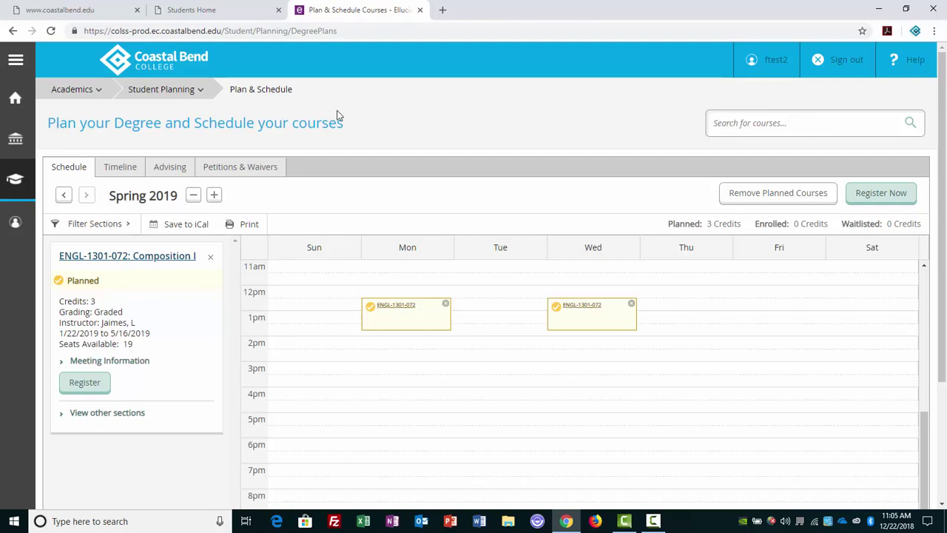
left_click(170, 95)
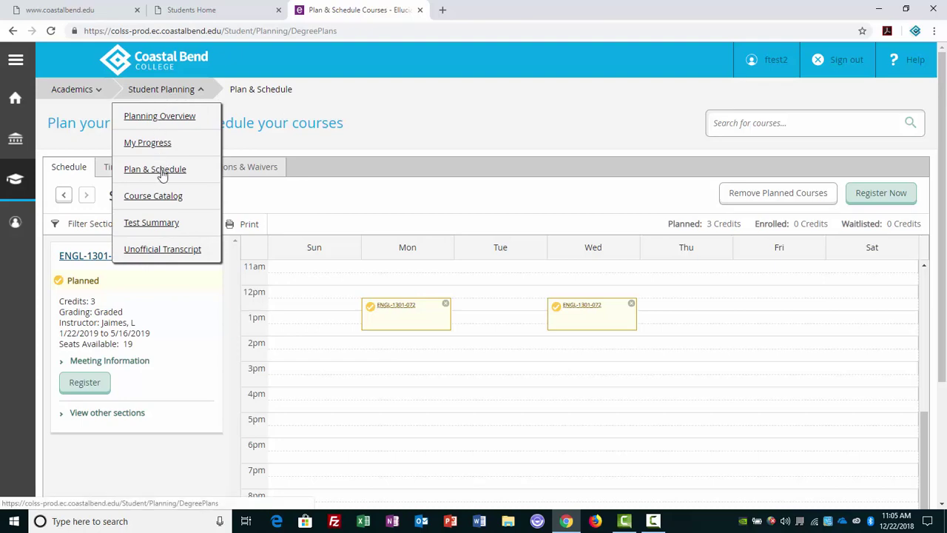
Step: Go to the Course Catalog and list all History subject courses
left_click(153, 197)
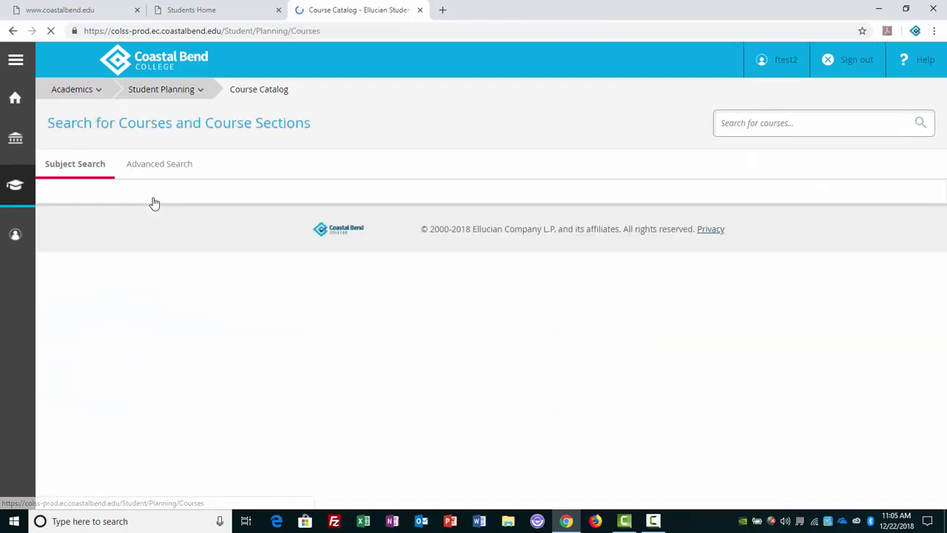
left_click(304, 210)
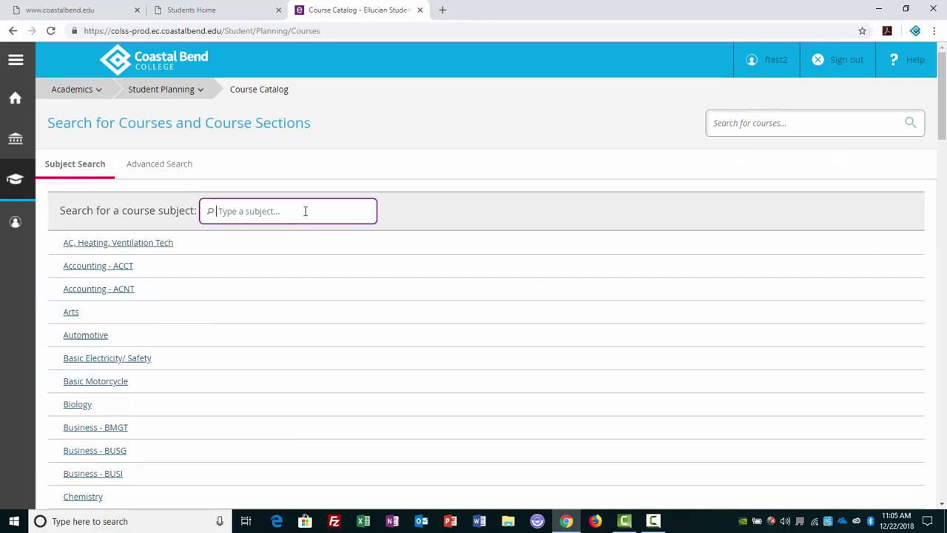
type("history")
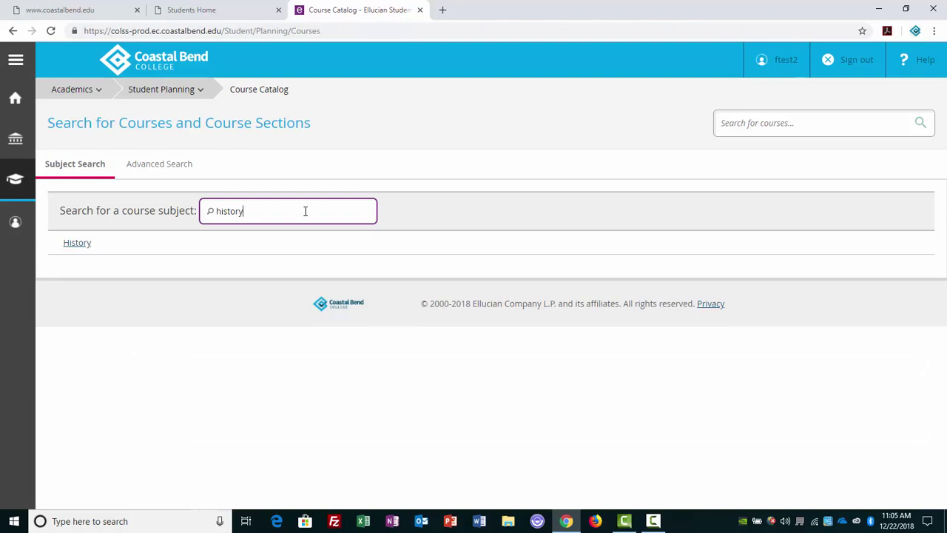
left_click(78, 245)
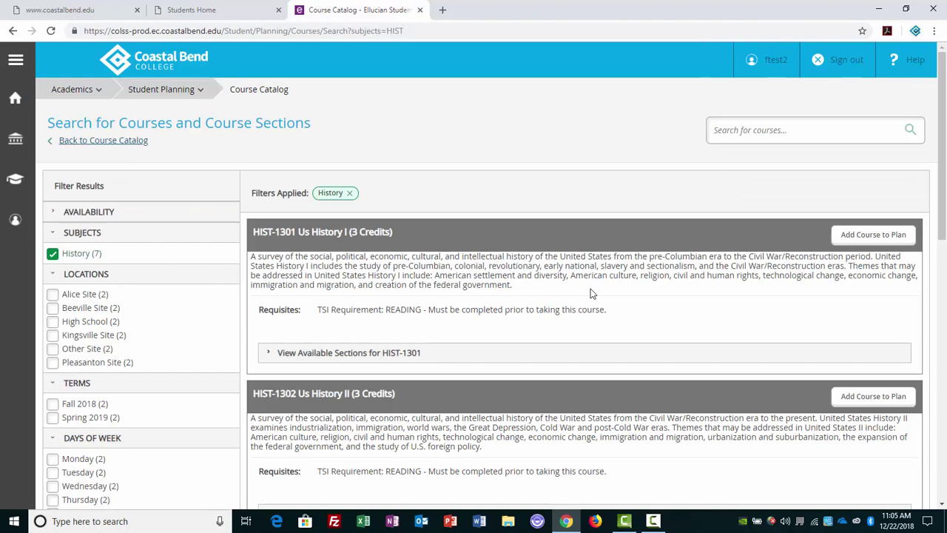
Step: Filter History to Spring 2019, Monday, Wednesday and one instructor, then expand HIST-1302 sections
scroll(590, 293, "down", 1)
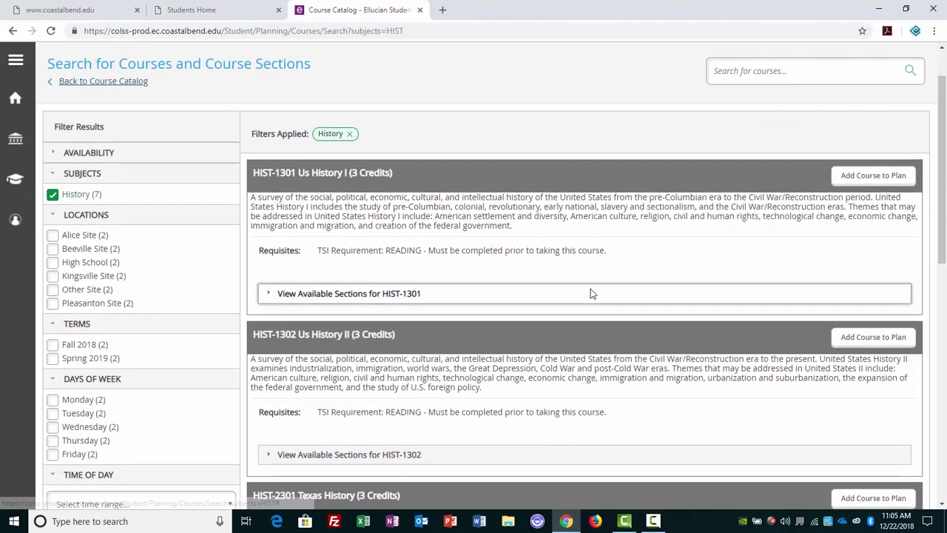
left_click(53, 358)
scroll(162, 323, "down", 2)
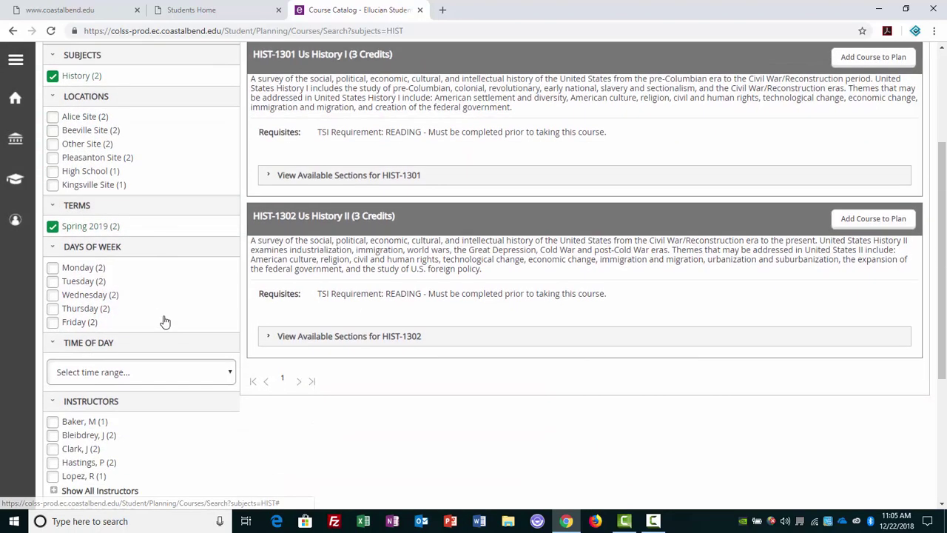
left_click(51, 268)
left_click(53, 295)
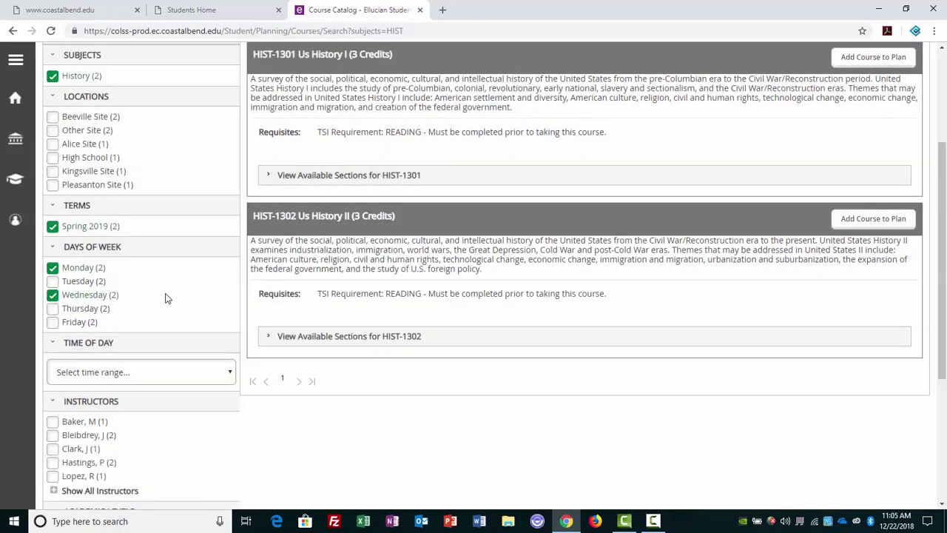
scroll(168, 295, "down", 1)
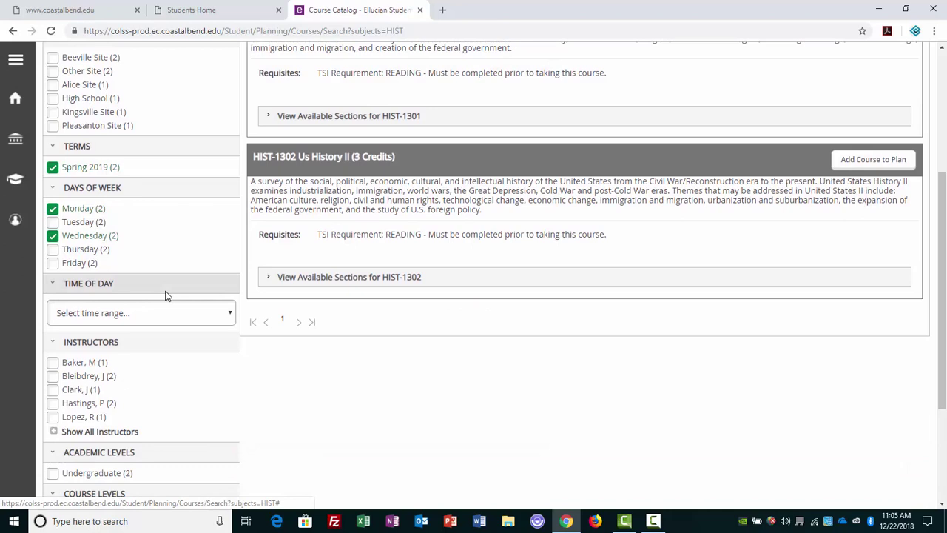
left_click(54, 377)
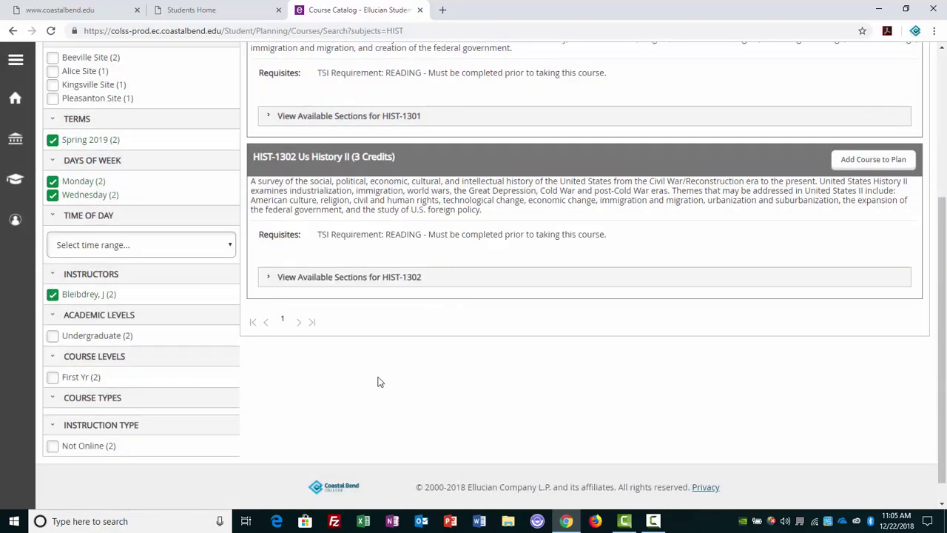
left_click(323, 285)
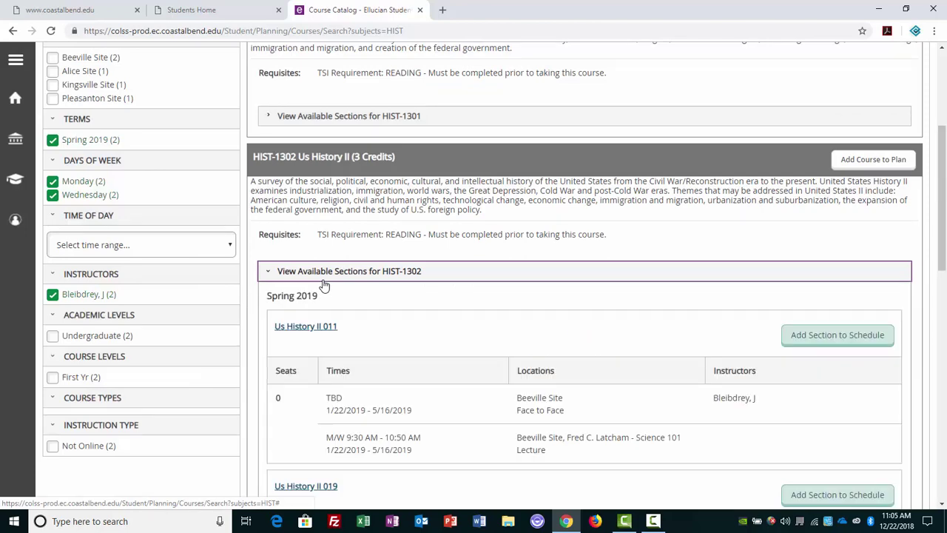
scroll(760, 296, "down", 2)
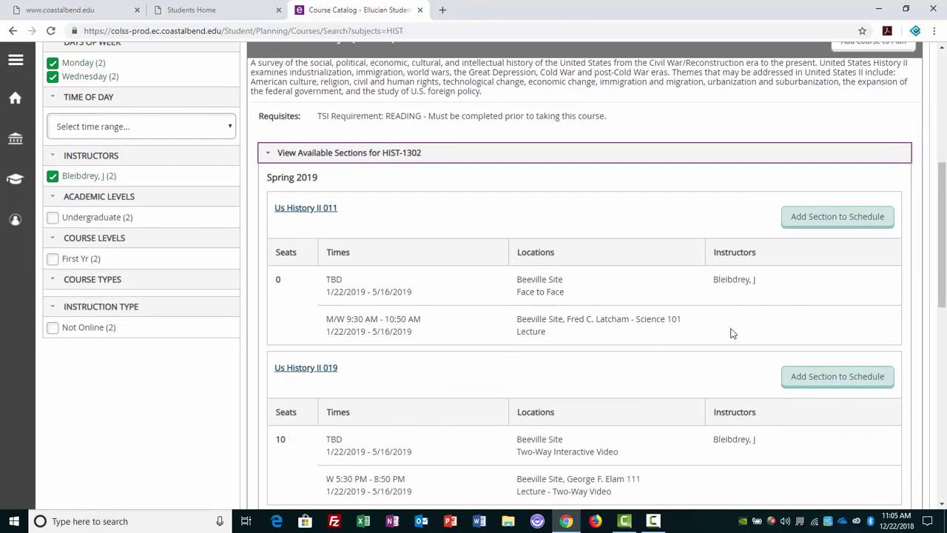
scroll(731, 334, "down", 1)
scroll(679, 328, "down", 5)
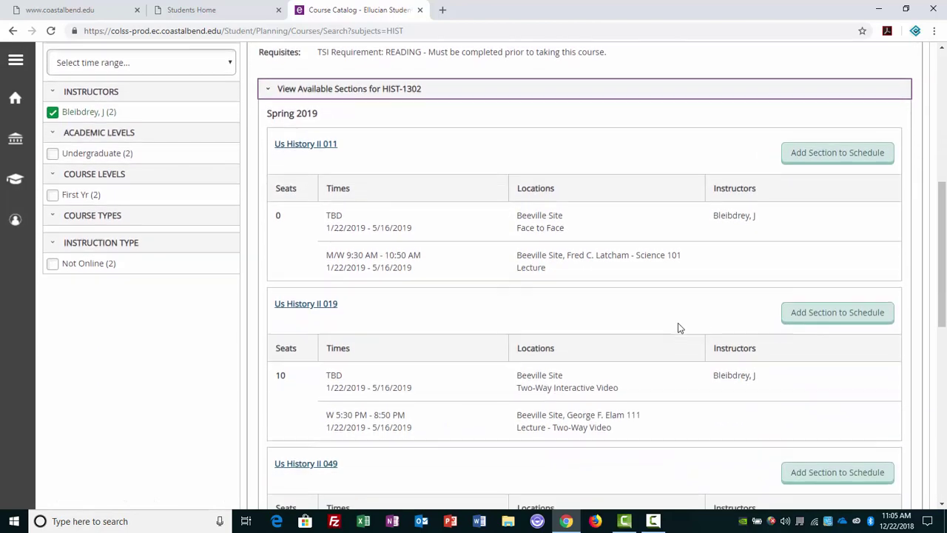
scroll(679, 327, "up", 5)
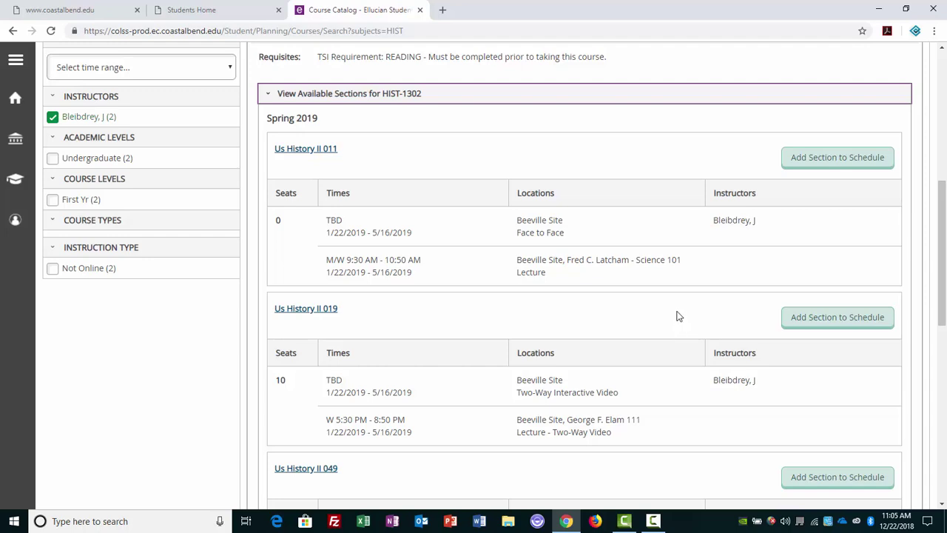
left_click(855, 158)
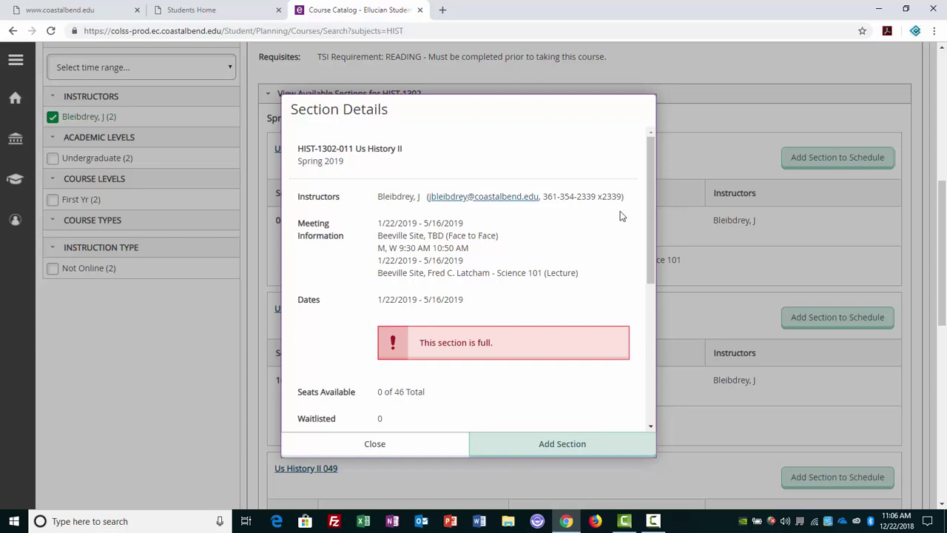
scroll(604, 222, "down", 3)
scroll(604, 221, "down", 5)
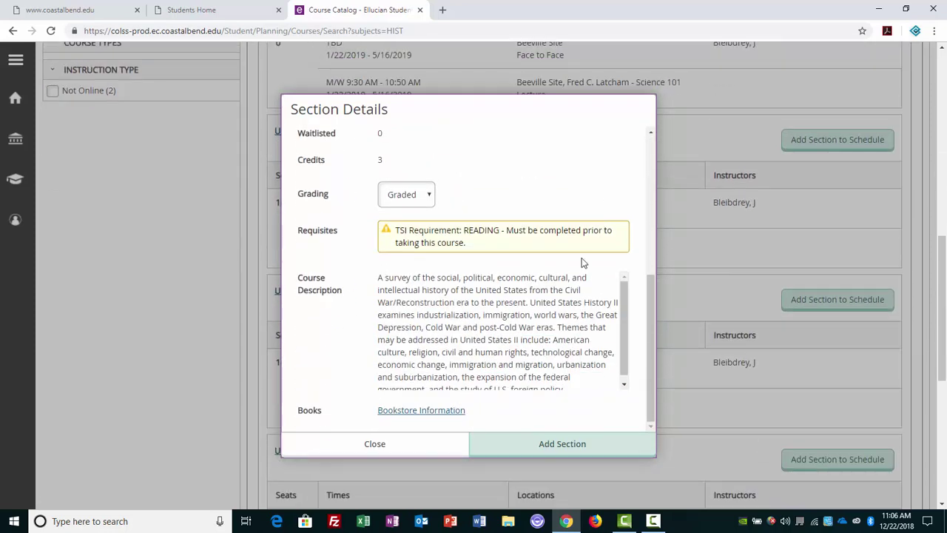
left_click(400, 444)
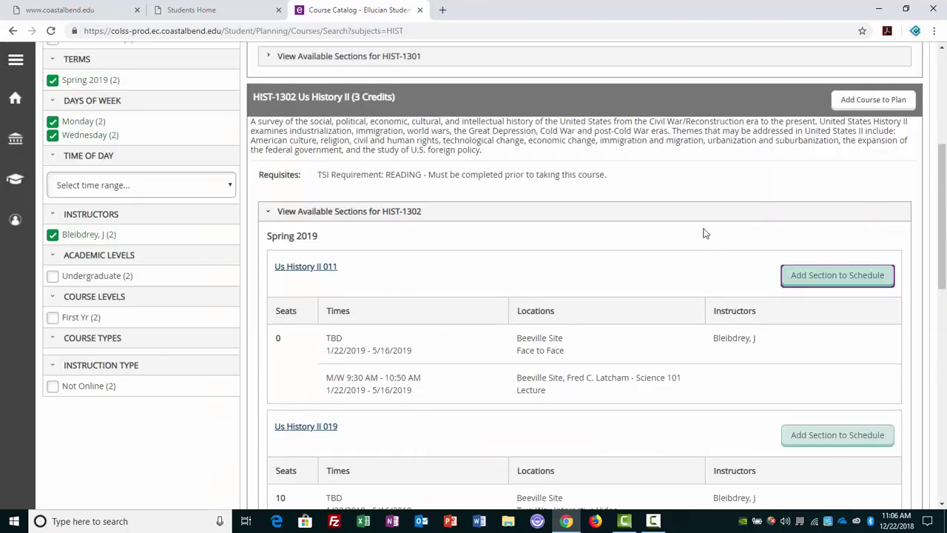
scroll(704, 233, "down", 6)
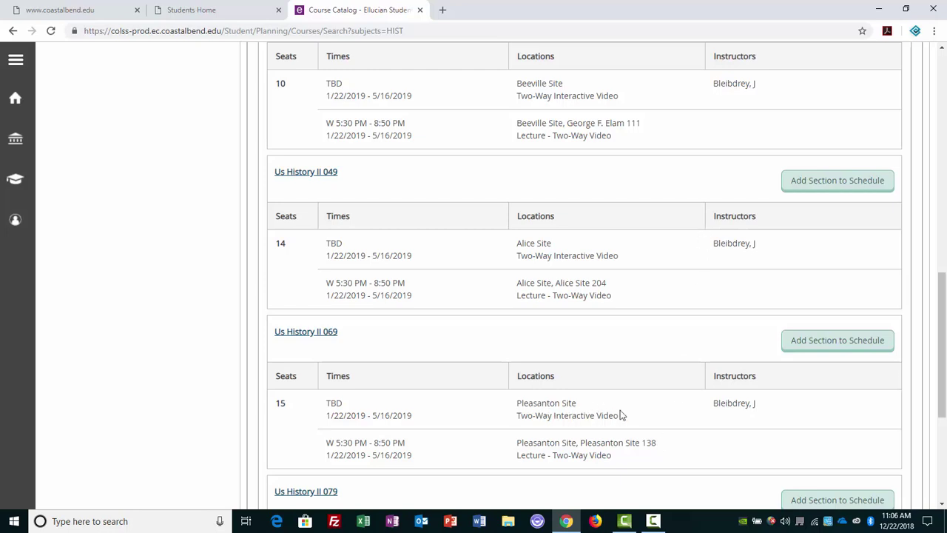
Step: Review US History II section 069 details and add HIST-1302-069 to the schedule
left_click(834, 343)
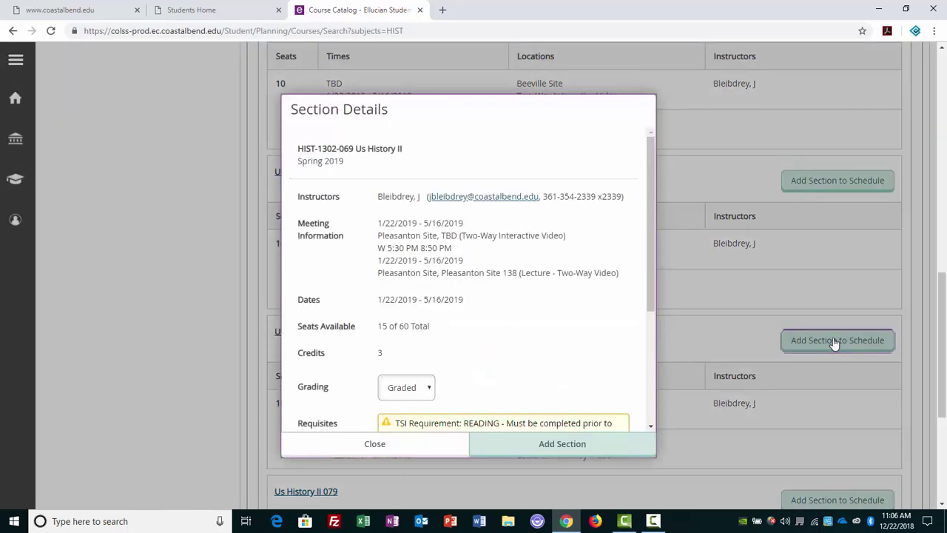
scroll(634, 311, "down", 2)
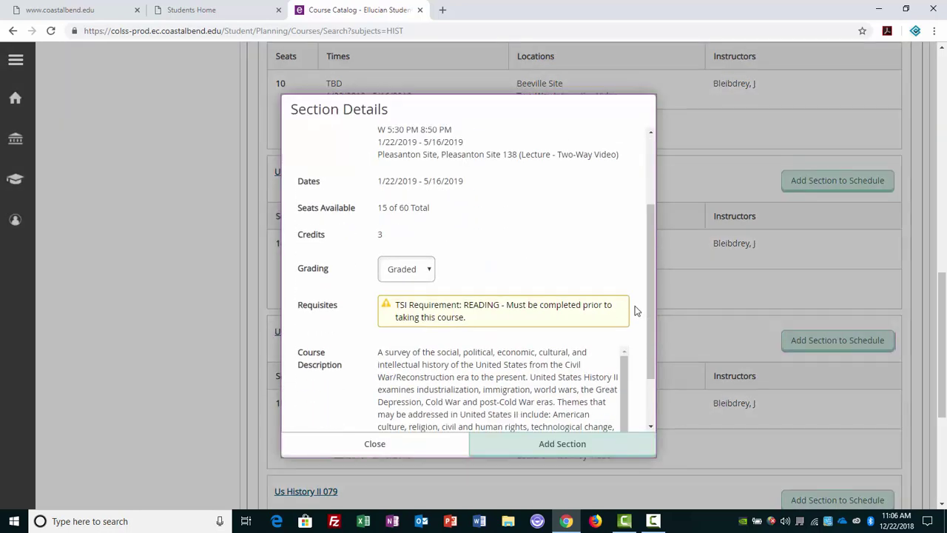
scroll(634, 311, "down", 2)
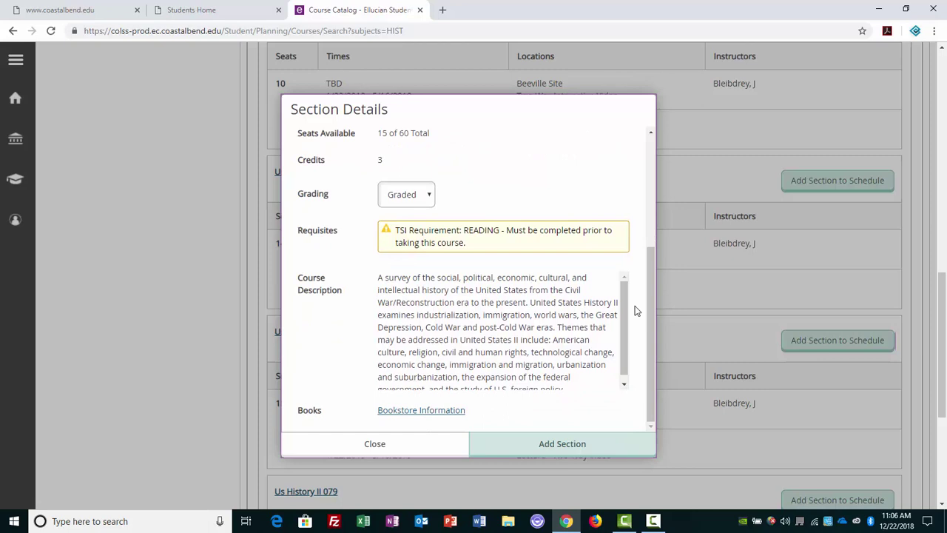
scroll(635, 305, "down", 2)
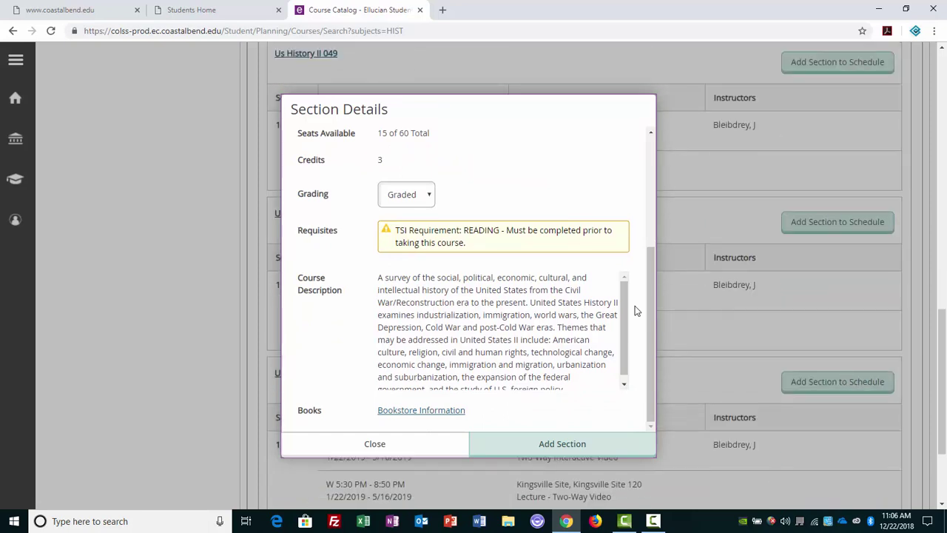
left_click(564, 445)
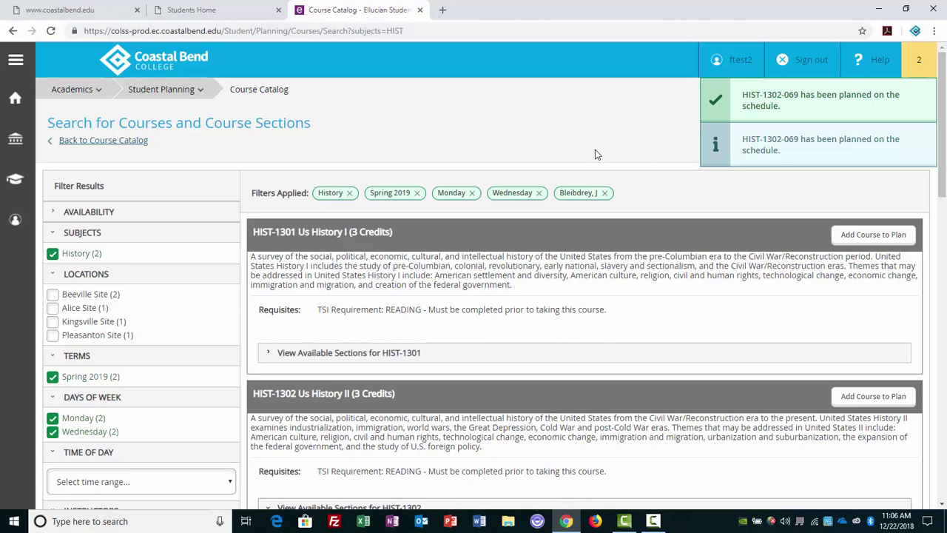
Step: Switch to Planning Overview and scroll the Spring 2019 schedule, now at 6 planned credits
left_click(108, 143)
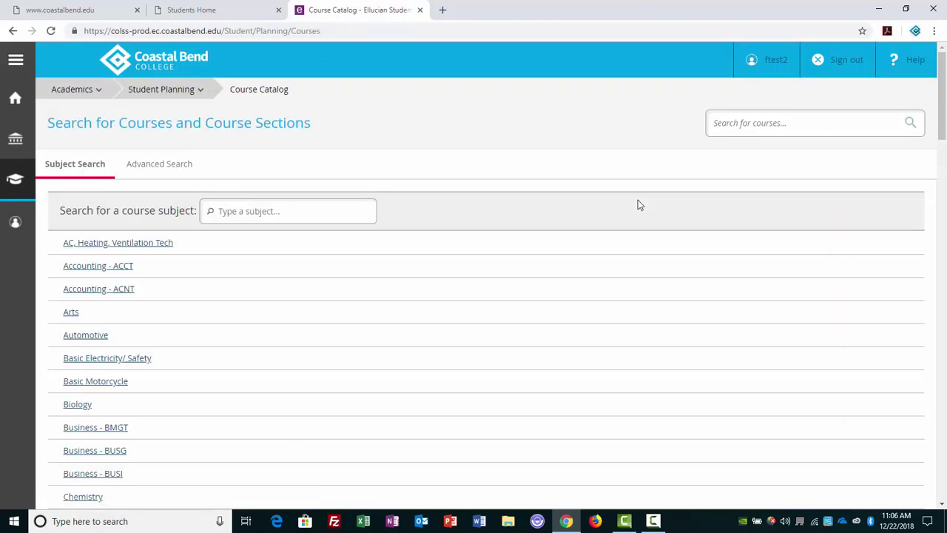
left_click(184, 91)
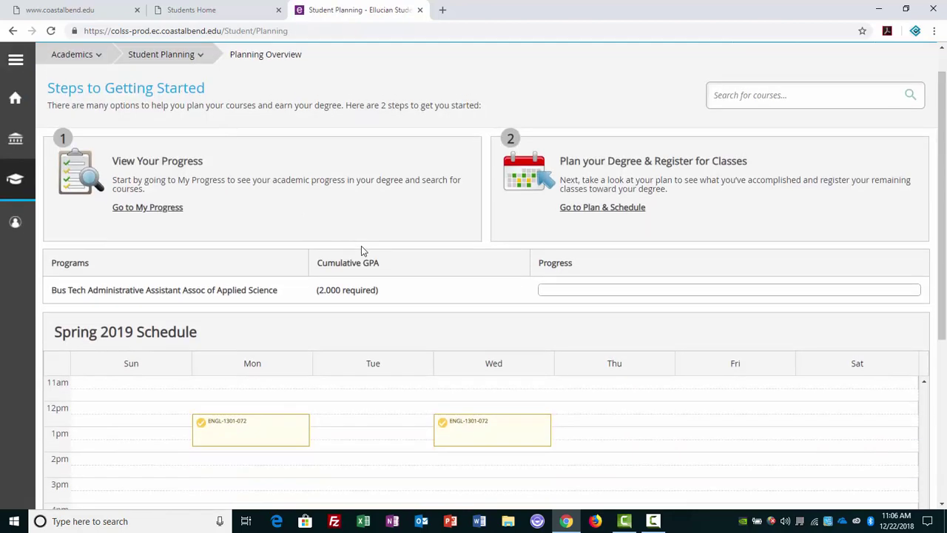
scroll(364, 250, "up", 4)
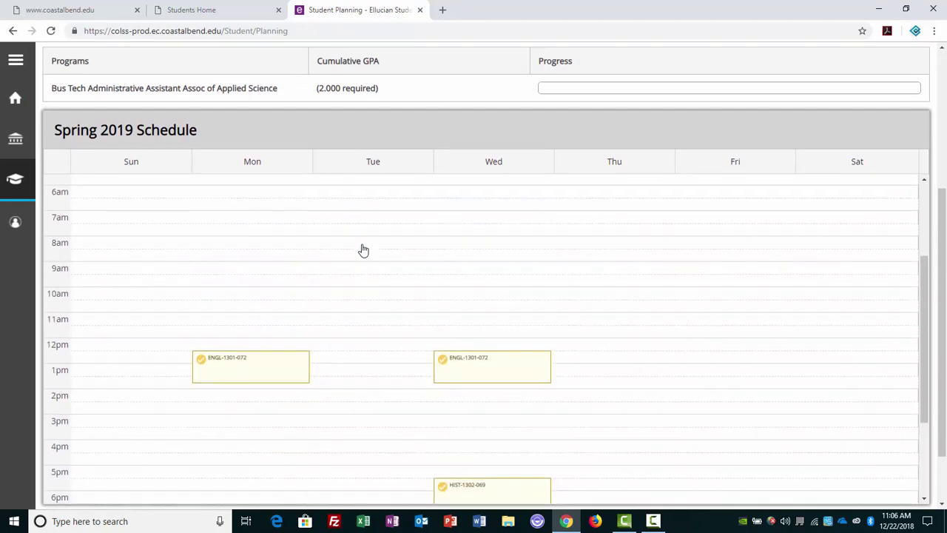
scroll(364, 250, "down", 4)
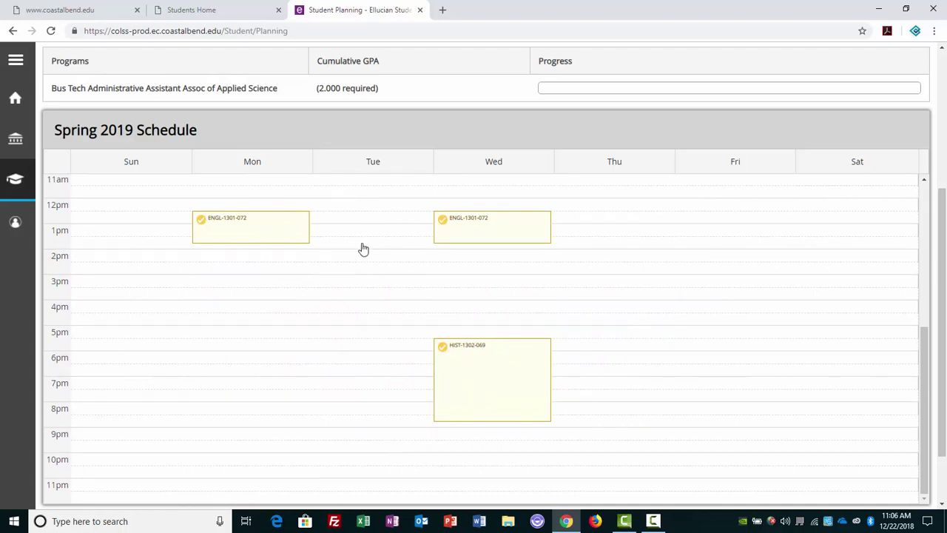
scroll(363, 250, "up", 4)
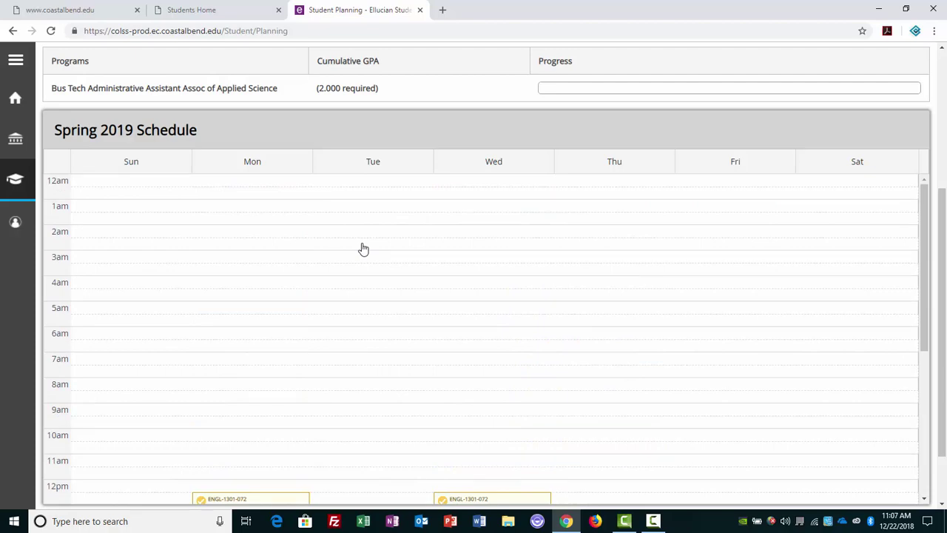
scroll(363, 249, "up", 3)
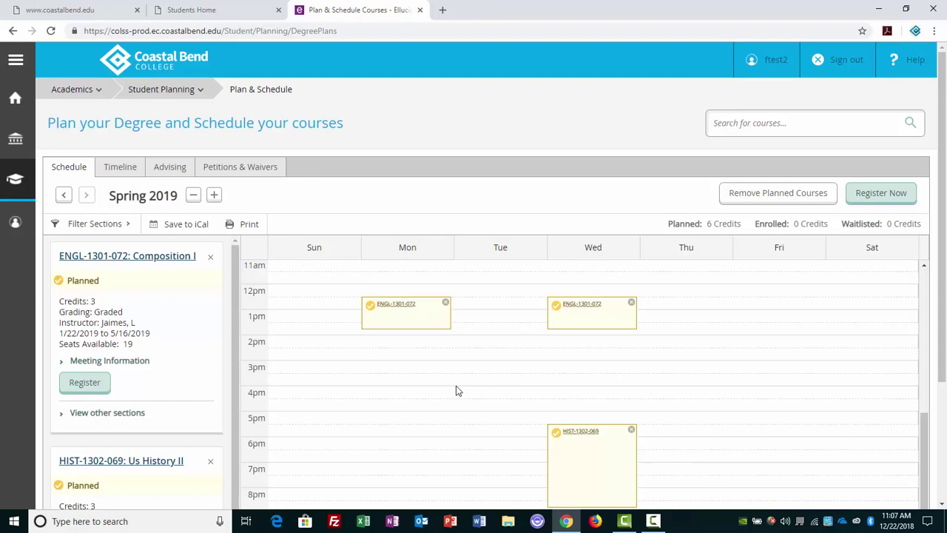
Step: Scroll the Spring 2019 calendar to confirm ENGL-1301-072 and HIST-1302-069 planned, 6 credits
scroll(456, 391, "down", 3)
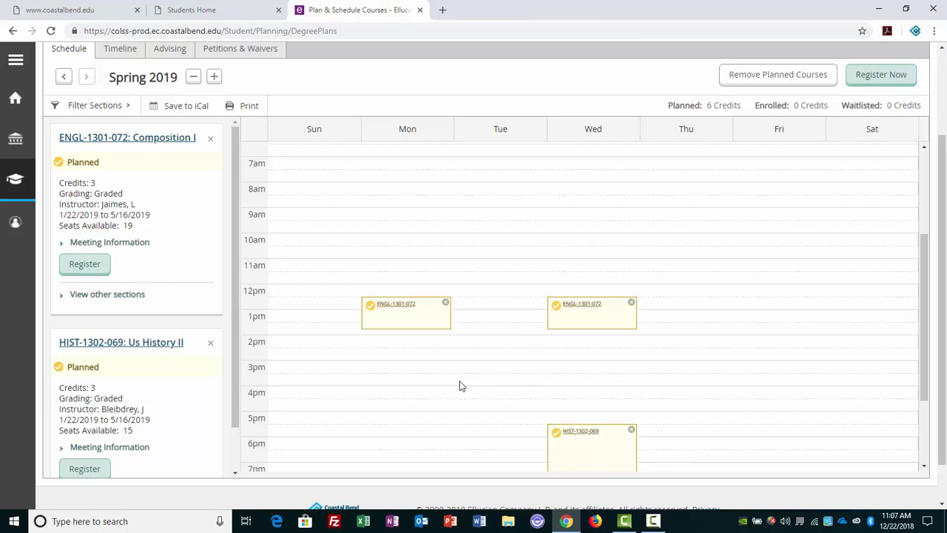
scroll(459, 385, "down", 3)
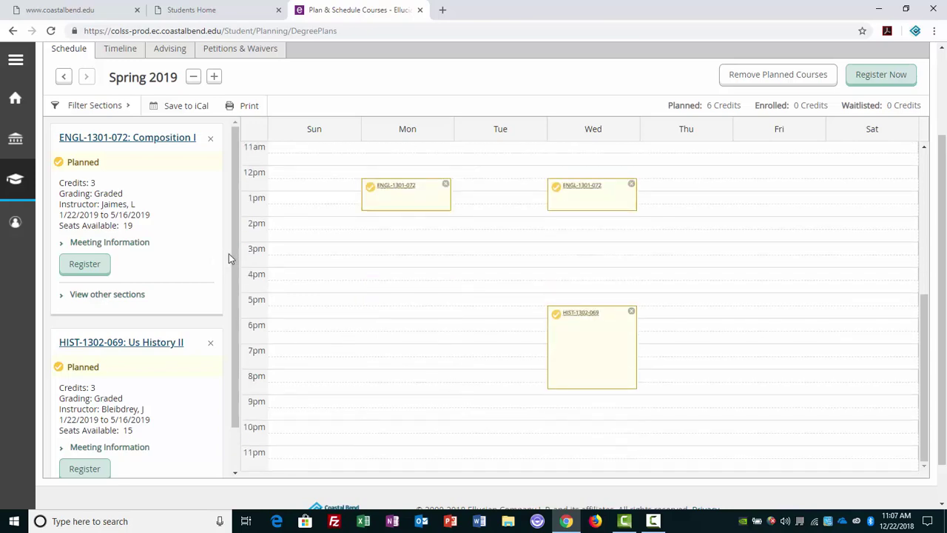
scroll(944, 181, "up", 3)
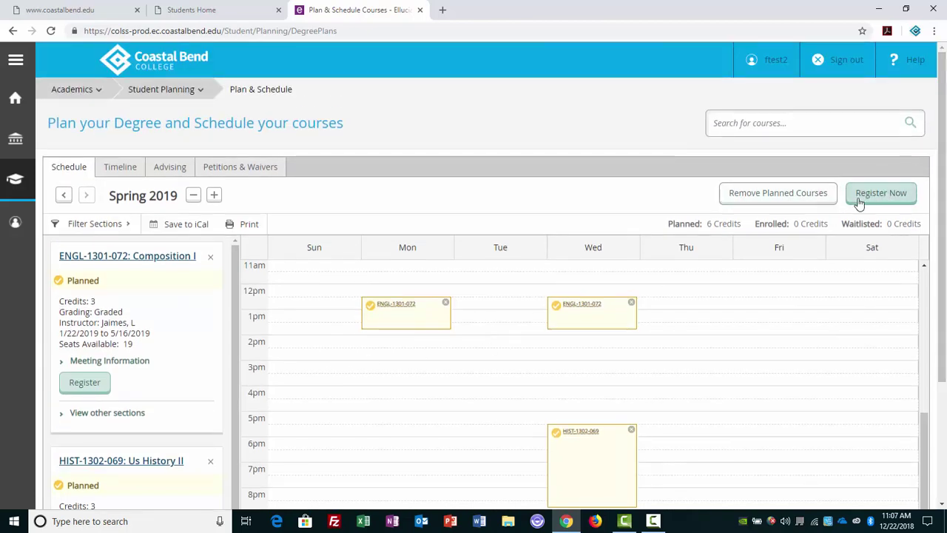
scroll(169, 355, "down", 1)
scroll(155, 351, "up", 1)
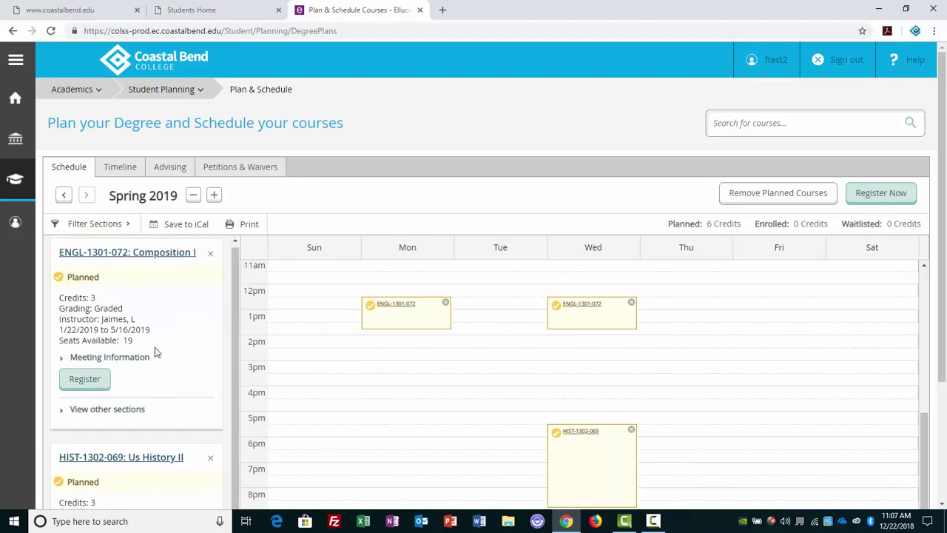
Step: Register both planned sections, ENGL-1301-072 and HIST-1302-069, for 6 enrolled credits
left_click(83, 389)
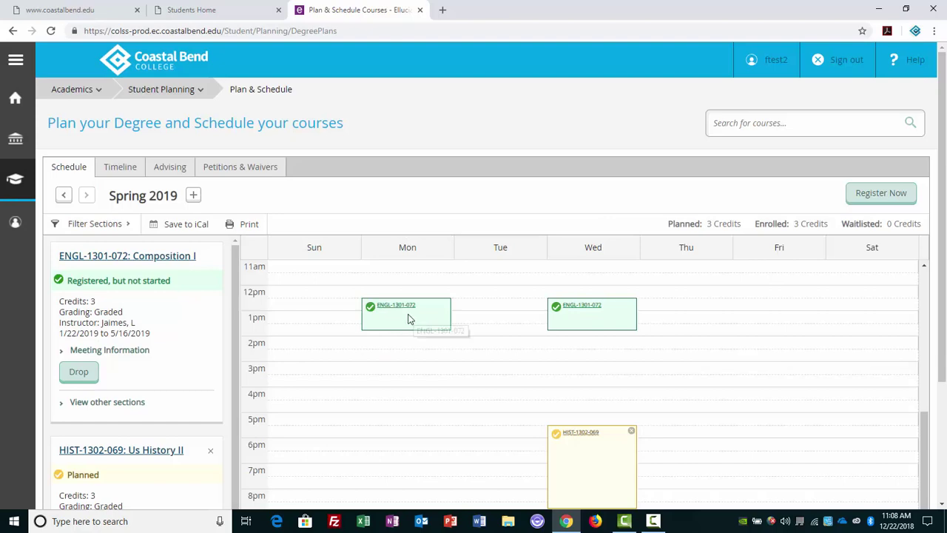
scroll(159, 370, "down", 1)
scroll(155, 444, "down", 2)
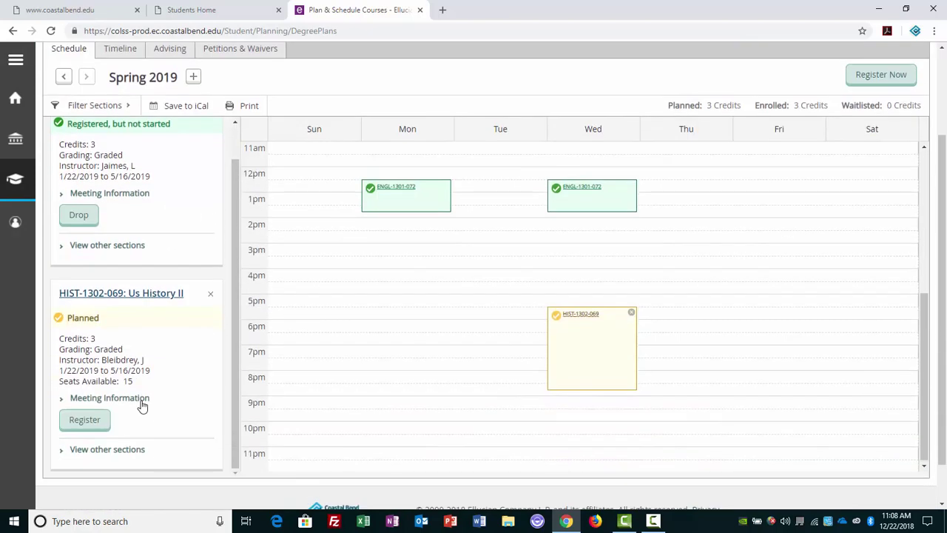
left_click(84, 420)
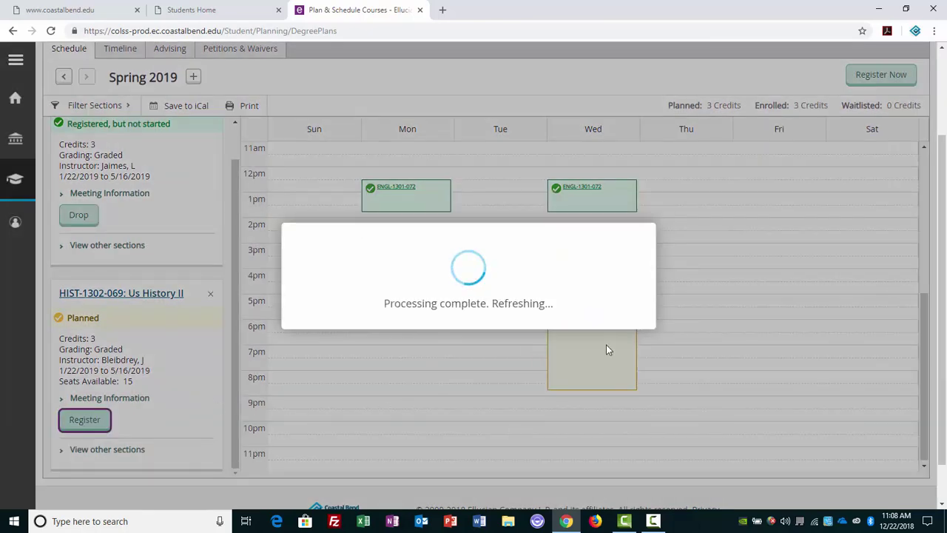
scroll(494, 348, "up", 5)
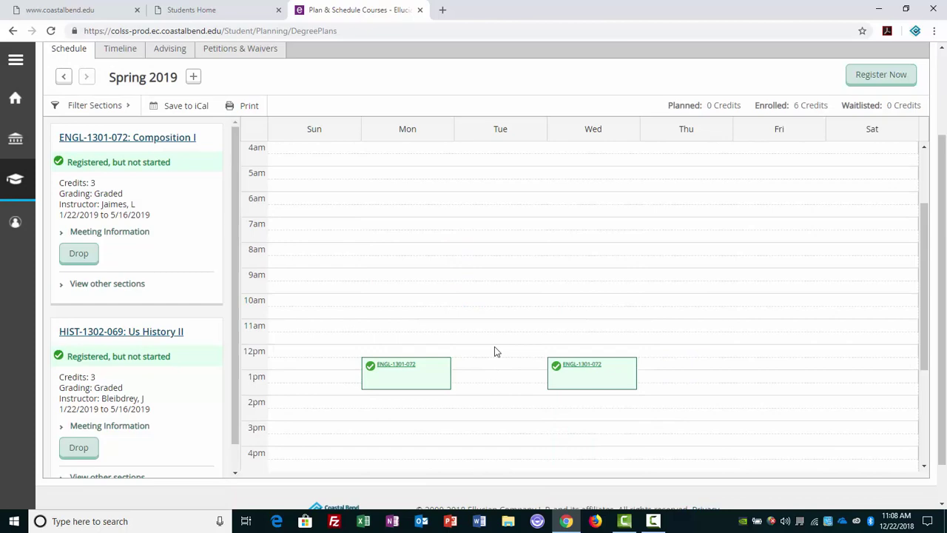
scroll(495, 347, "down", 2)
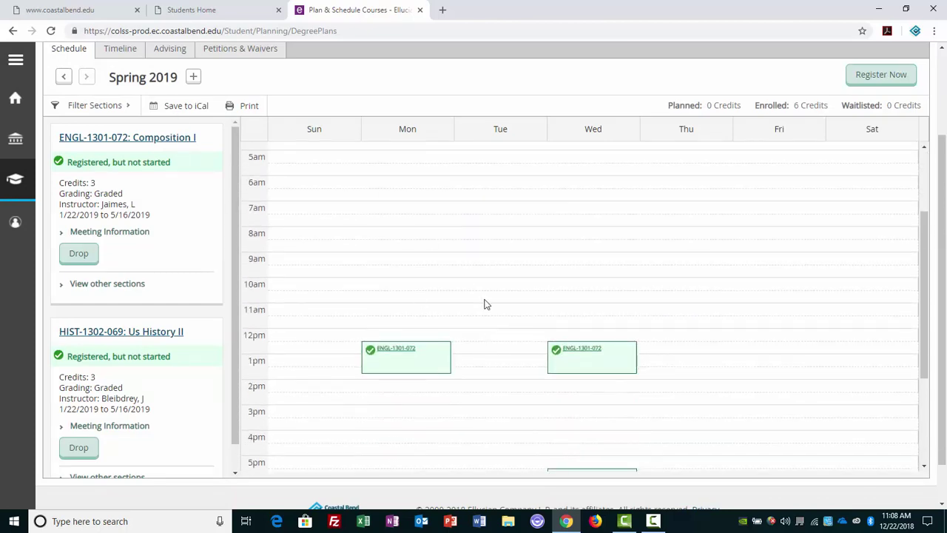
scroll(486, 303, "down", 3)
scroll(486, 304, "up", 1)
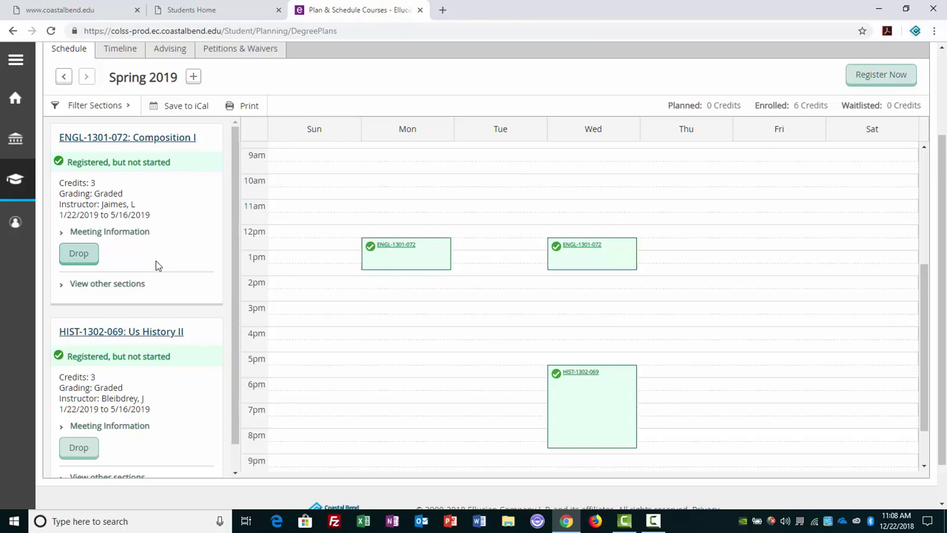
Step: Drop section ENGL-1301-072, then remove ENGL-1301 Composition I from the Spring 2019 plan
left_click(81, 255)
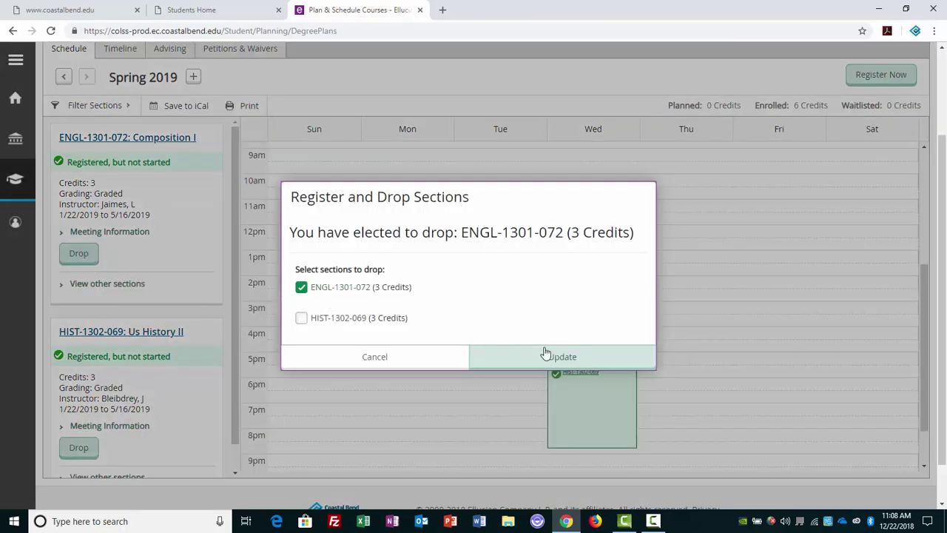
left_click(566, 361)
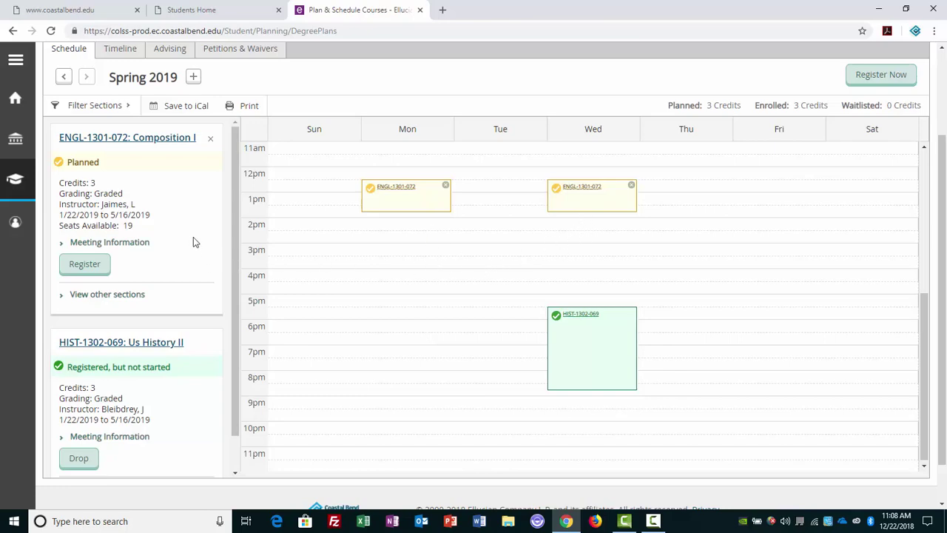
left_click(211, 140)
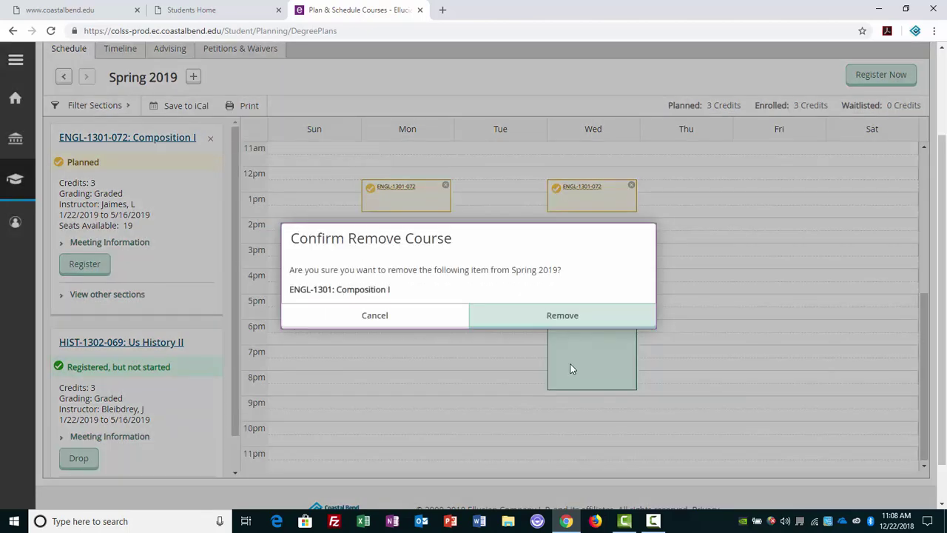
left_click(570, 318)
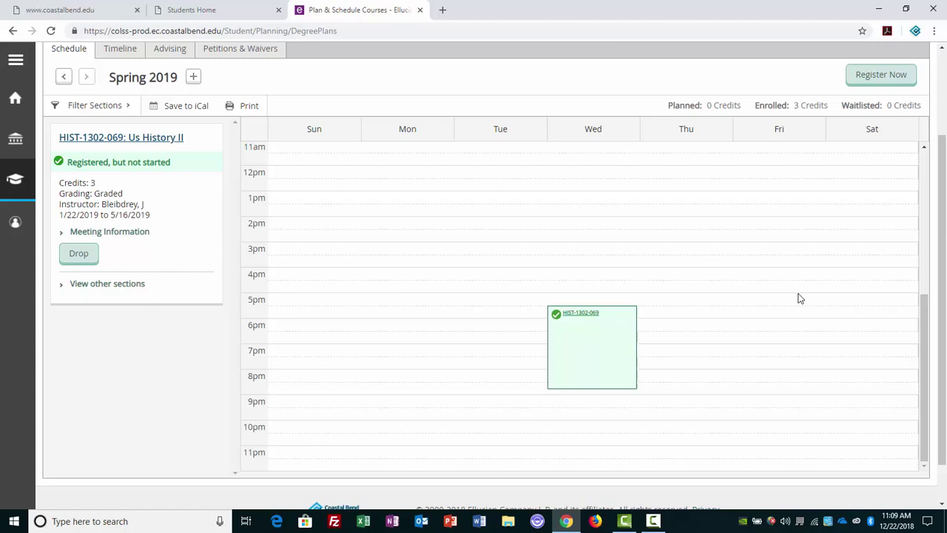
scroll(858, 271, "up", 4)
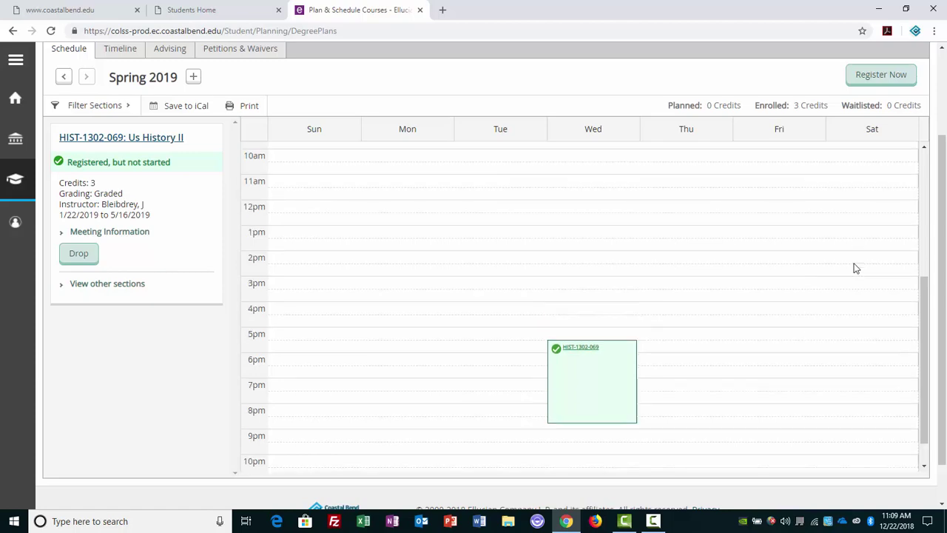
scroll(861, 272, "down", 5)
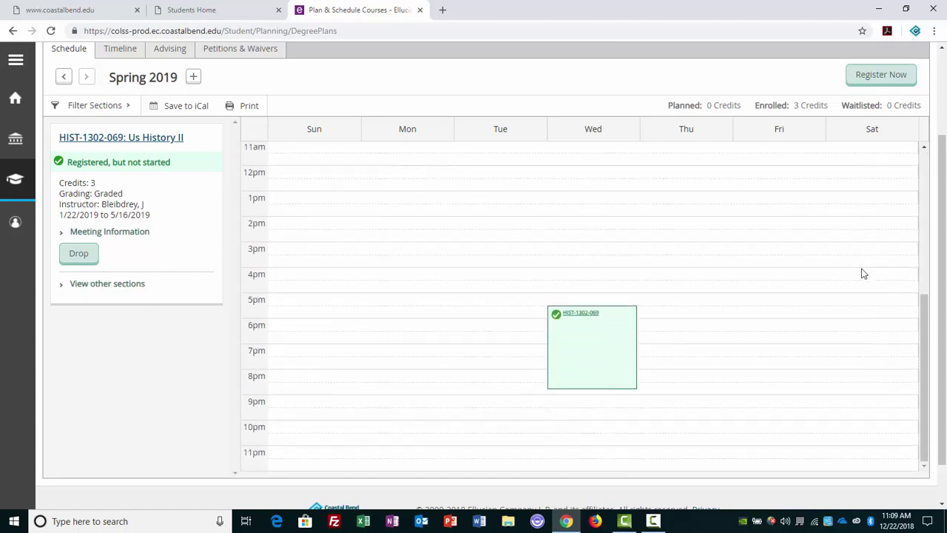
Step: Close the Plan & Schedule tab to return to the Coastal Bend College Students Home page
left_click(420, 11)
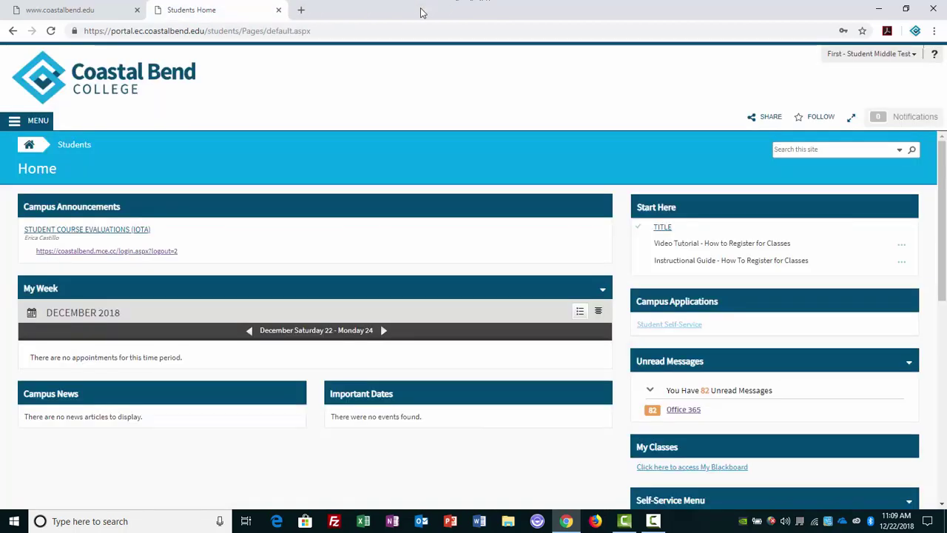